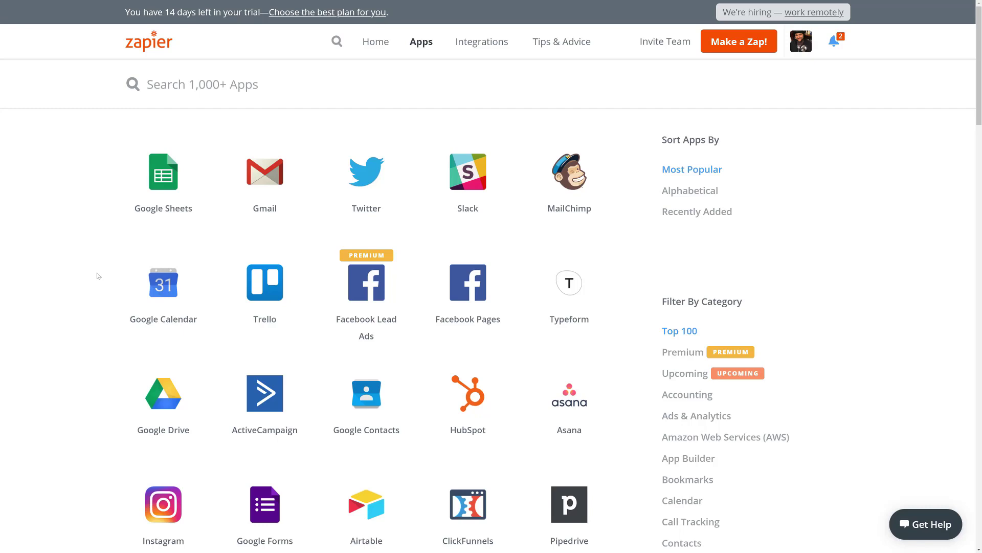
Scroll through the Zapier apps directory to browse the supported integrations
scroll(99, 276, "down", 3)
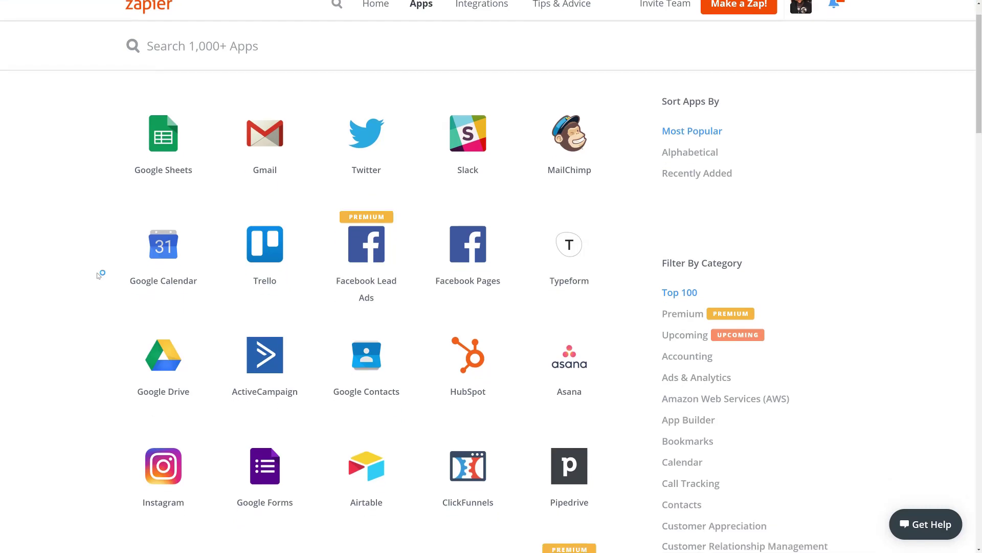
scroll(99, 275, "down", 2)
scroll(99, 276, "down", 2)
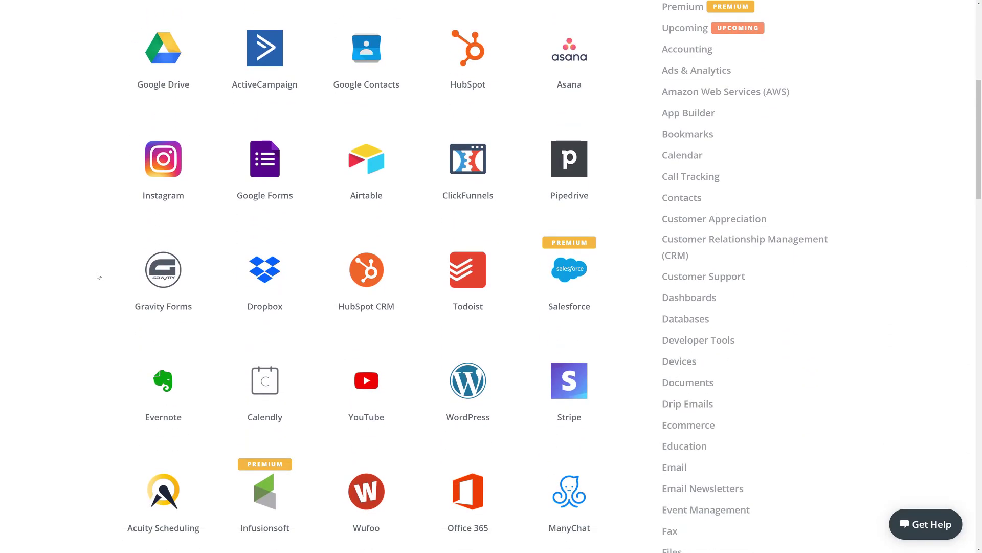
scroll(99, 276, "up", 7)
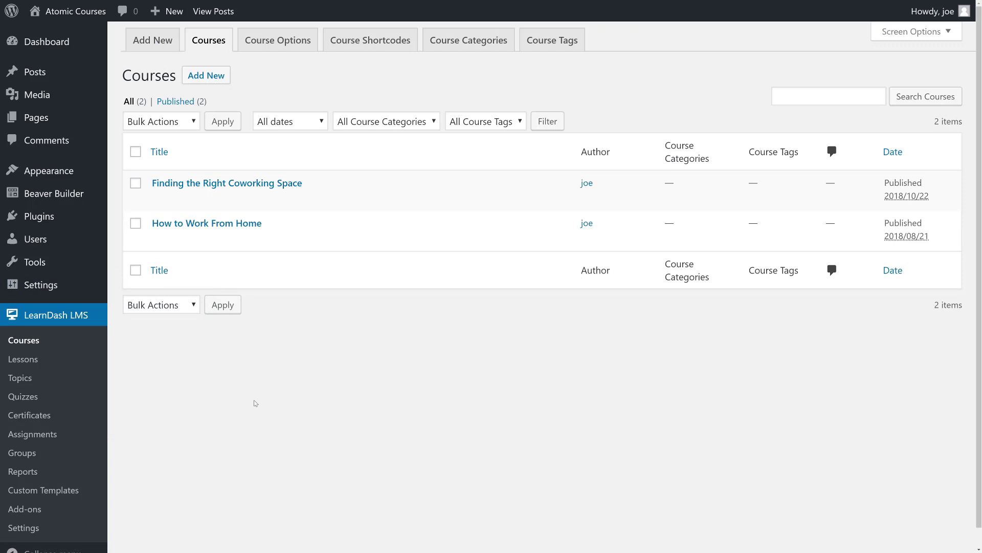
Install and activate the Zapier for LearnDash add-on from the LearnDash LMS Add-ons page
left_click(98, 322)
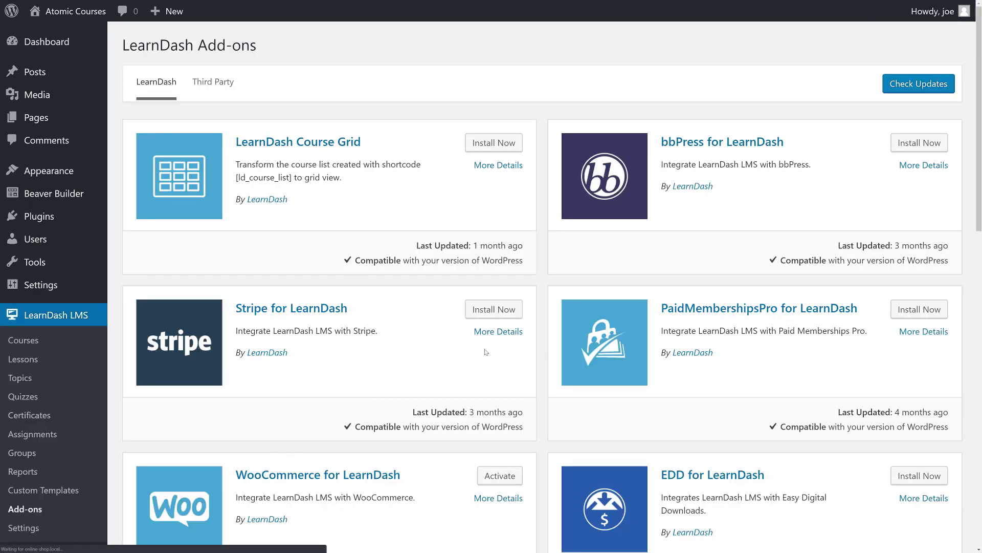
scroll(485, 351, "down", 3)
scroll(485, 351, "down", 4)
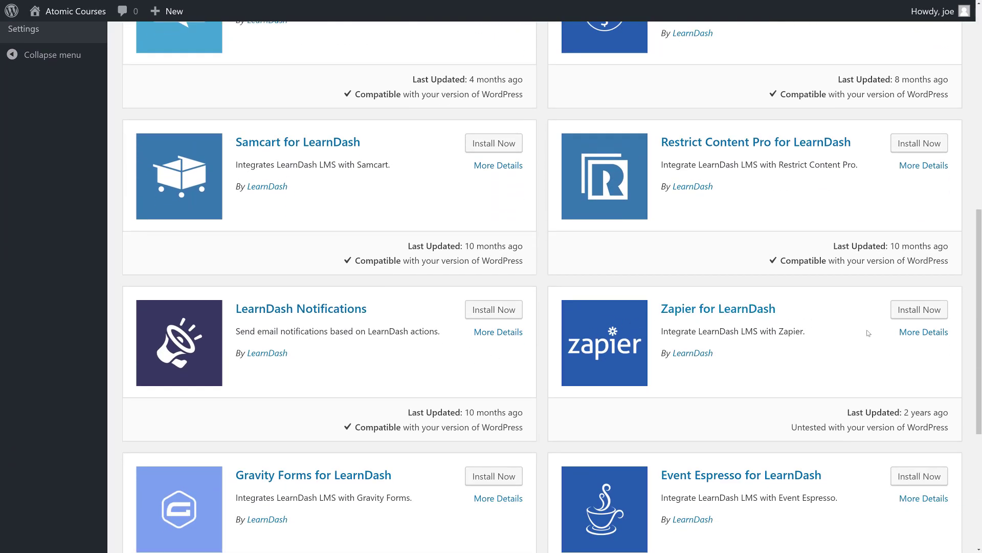
left_click(920, 310)
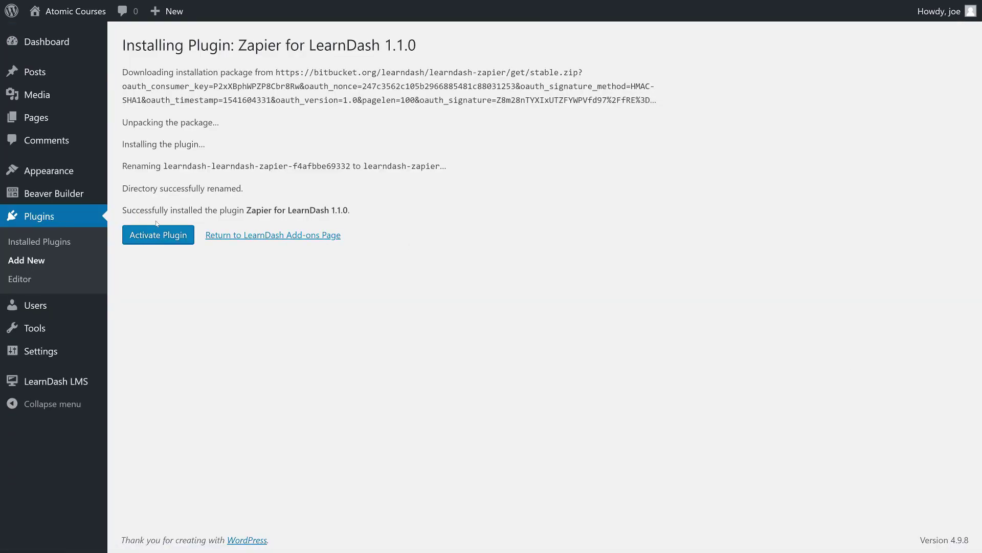
left_click(157, 232)
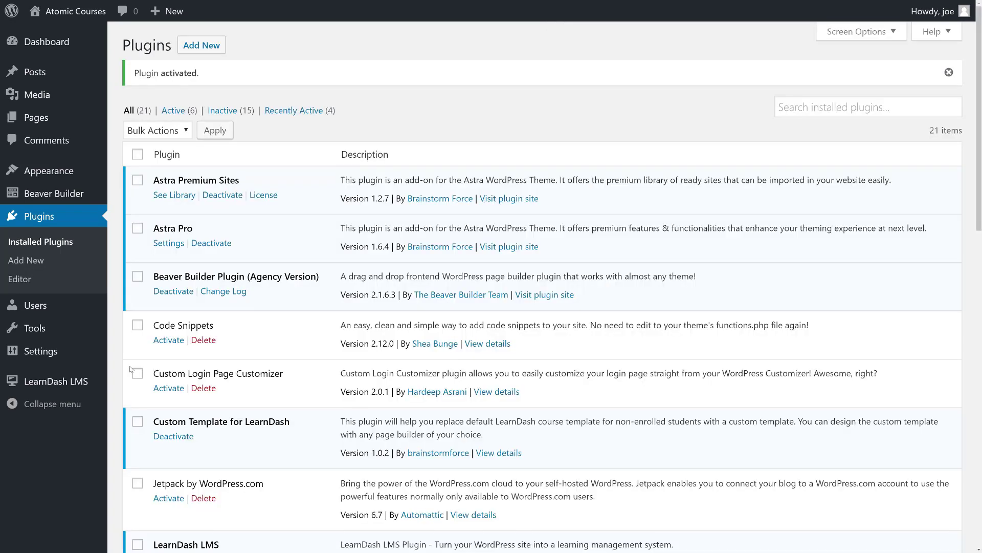
mouse_move(85, 384)
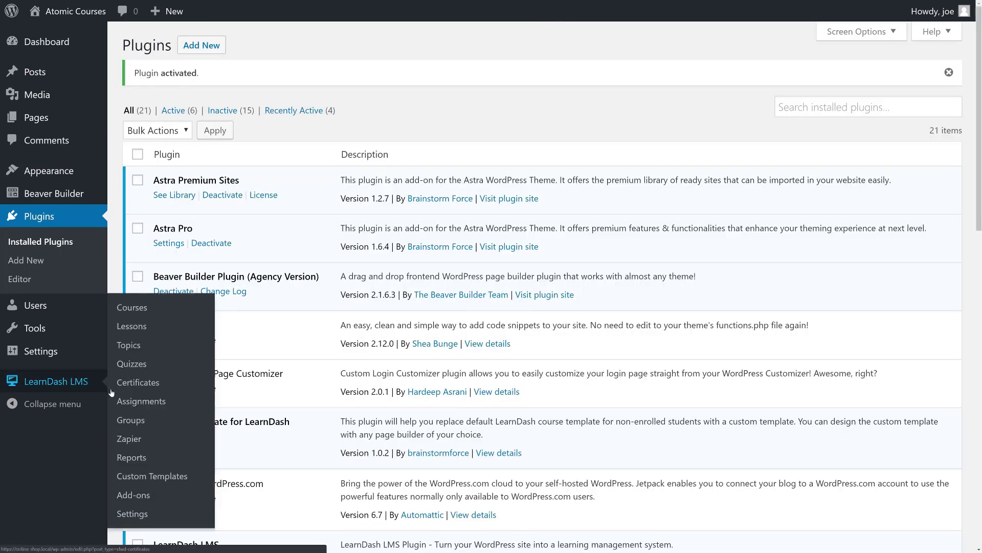
Add a new trigger under LearnDash Zapier and review the Trigger Event options without choosing one
left_click(139, 441)
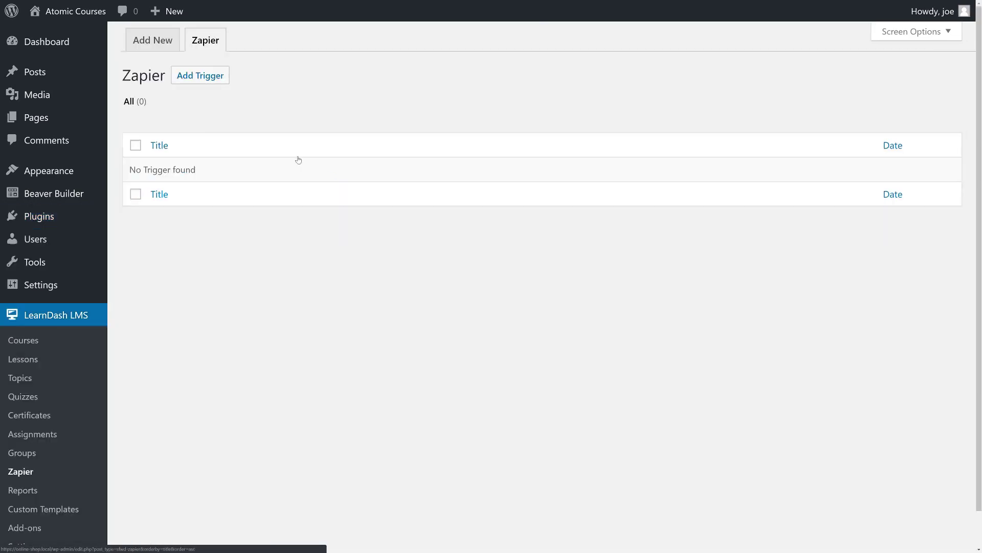
left_click(211, 77)
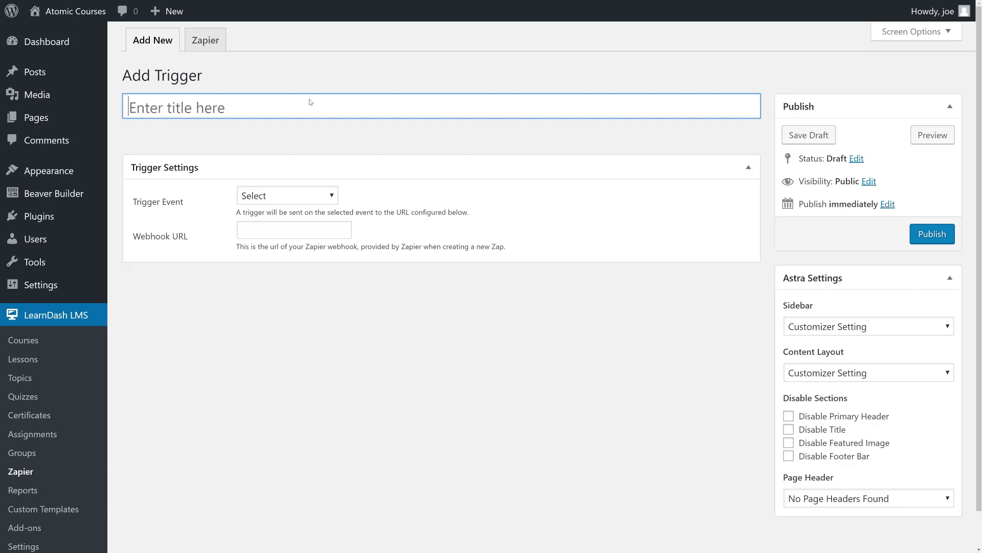
left_click(306, 197)
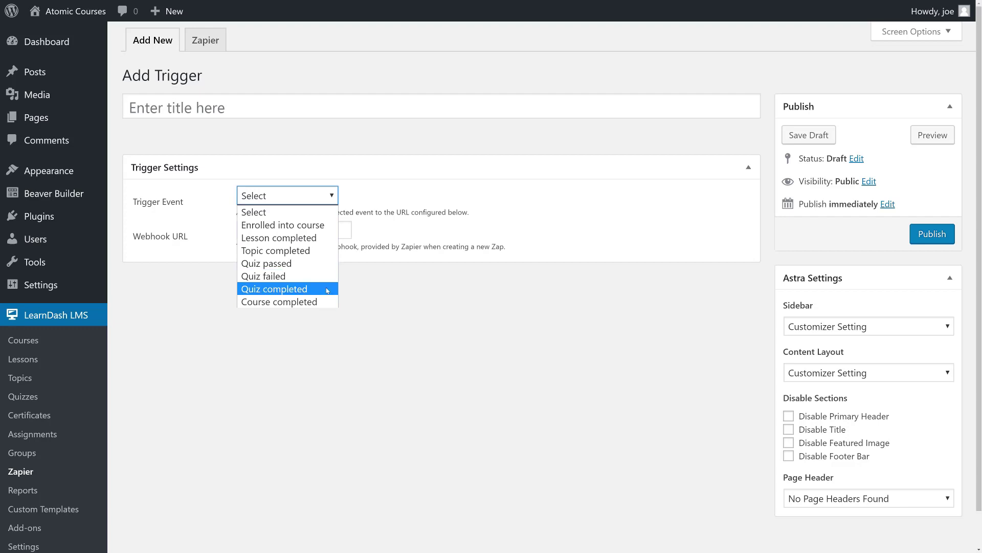
left_click(388, 309)
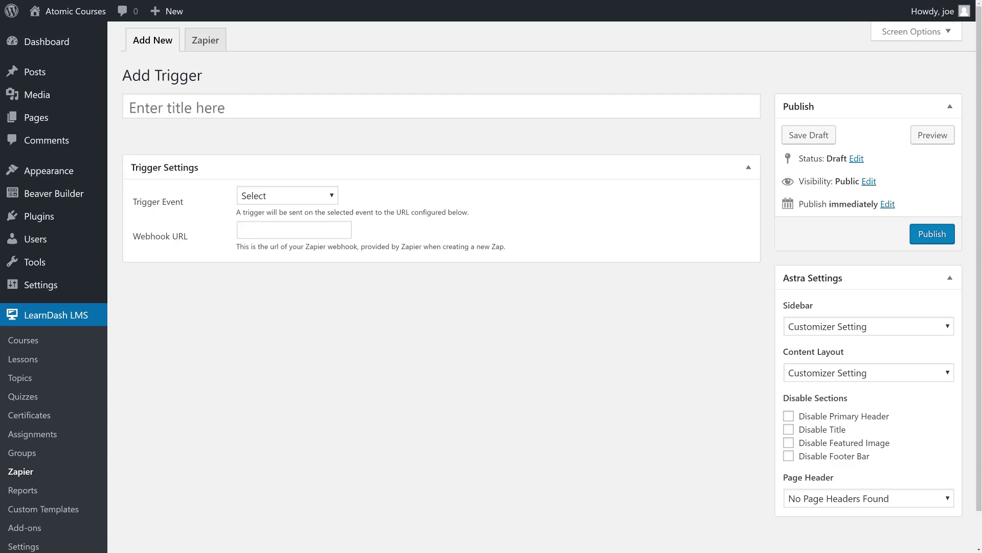
Title the trigger 'Email Quiz Failed', set its event to Quiz failed, keeping All Quizzes
left_click(129, 106)
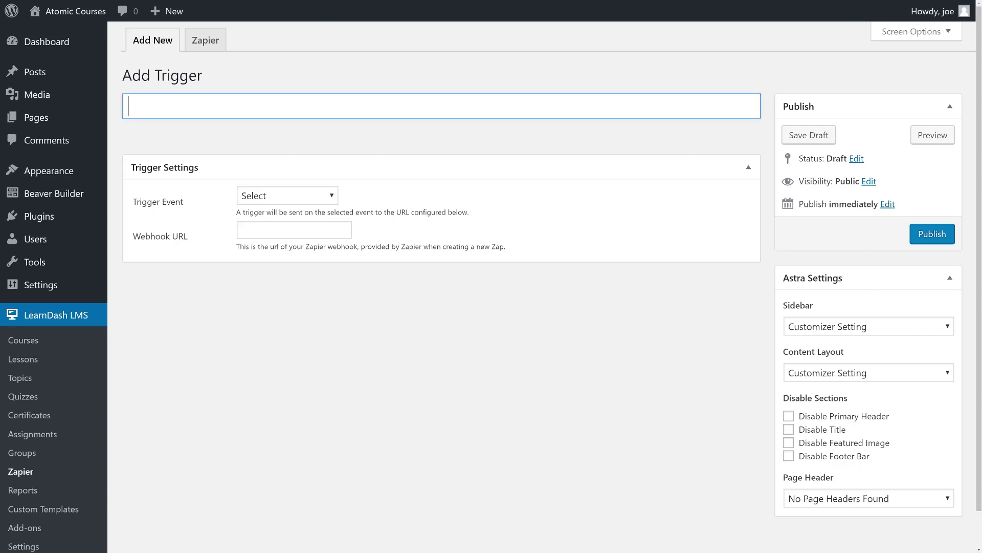
type("Email Quiz Failed")
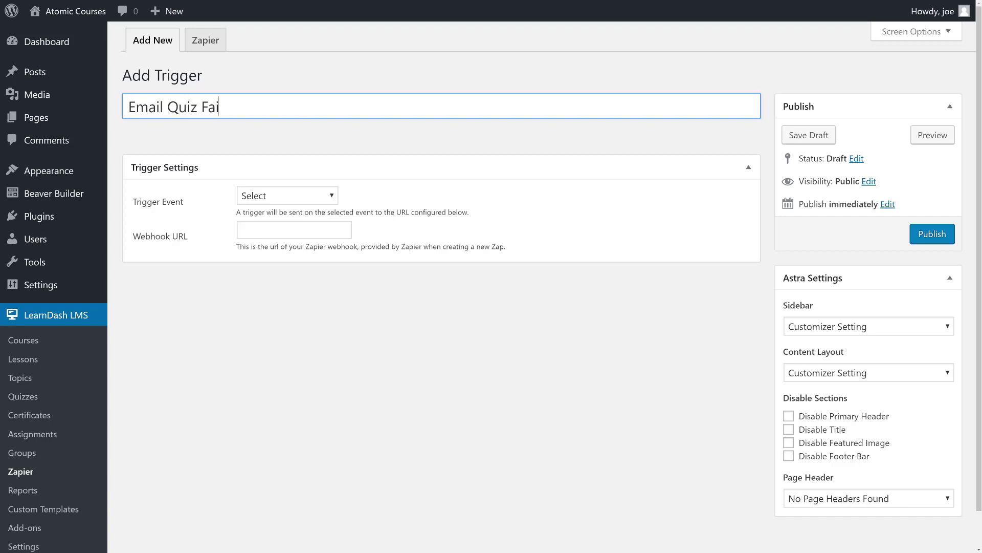
left_click(263, 201)
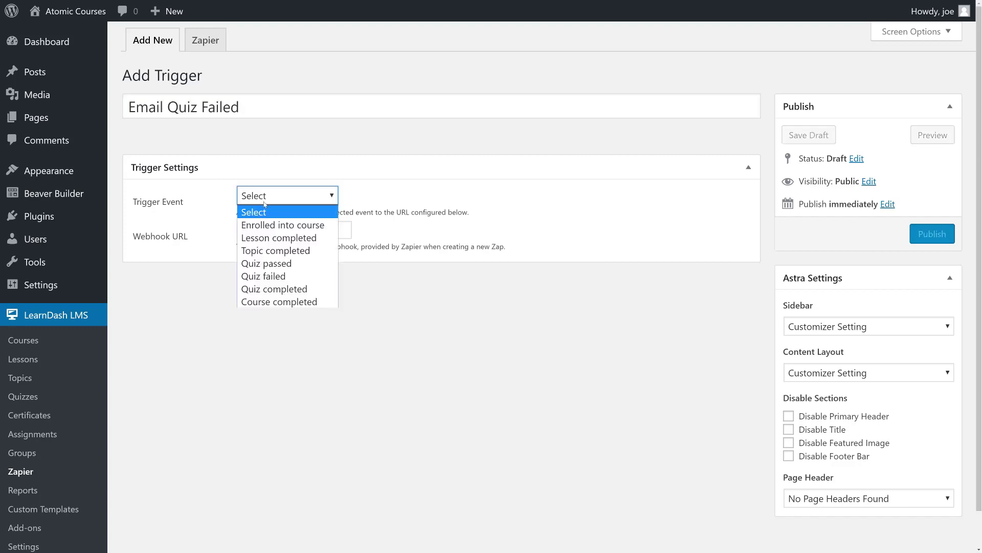
left_click(295, 277)
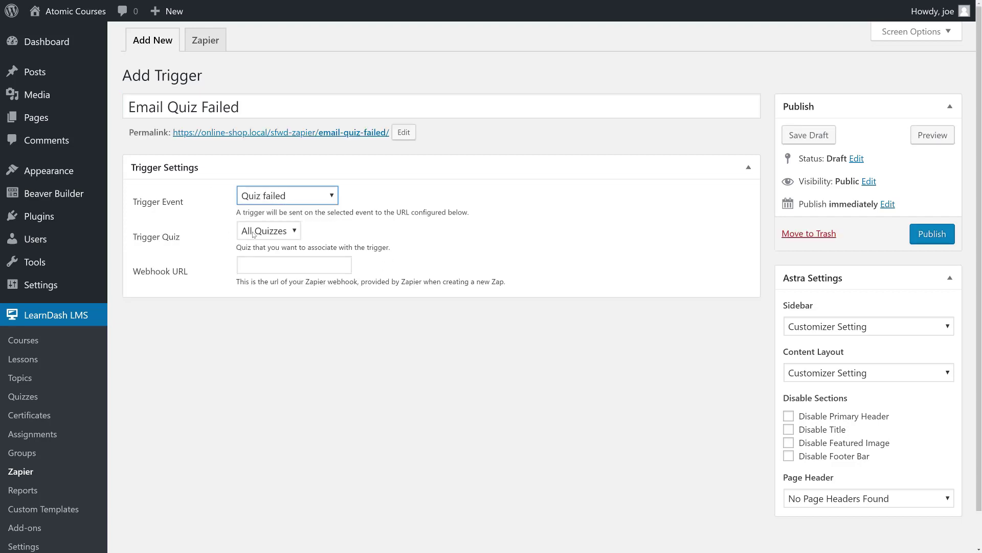
left_click(287, 233)
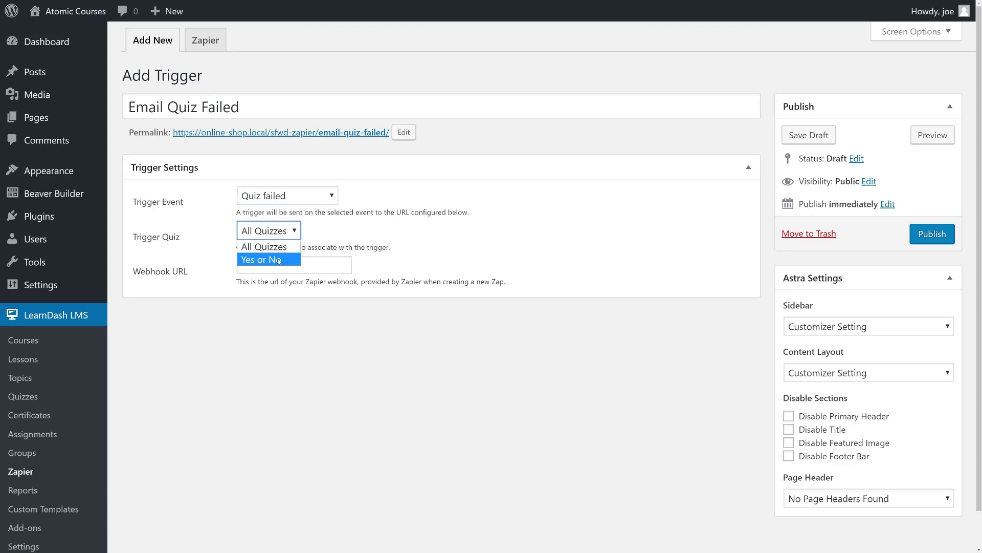
left_click(281, 247)
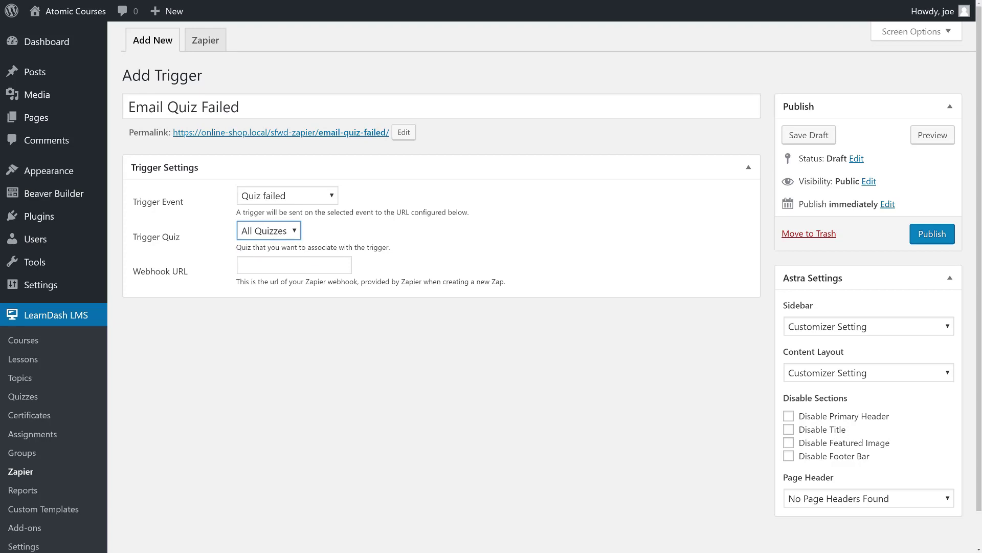
left_click(357, 235)
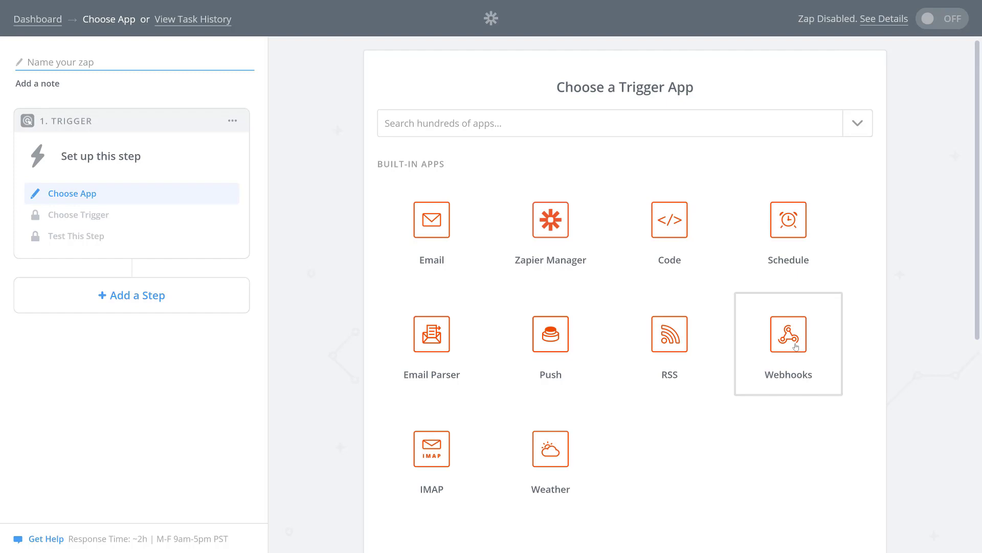
Choose Webhooks by Zapier as the trigger app with the Catch Hook event
left_click(795, 346)
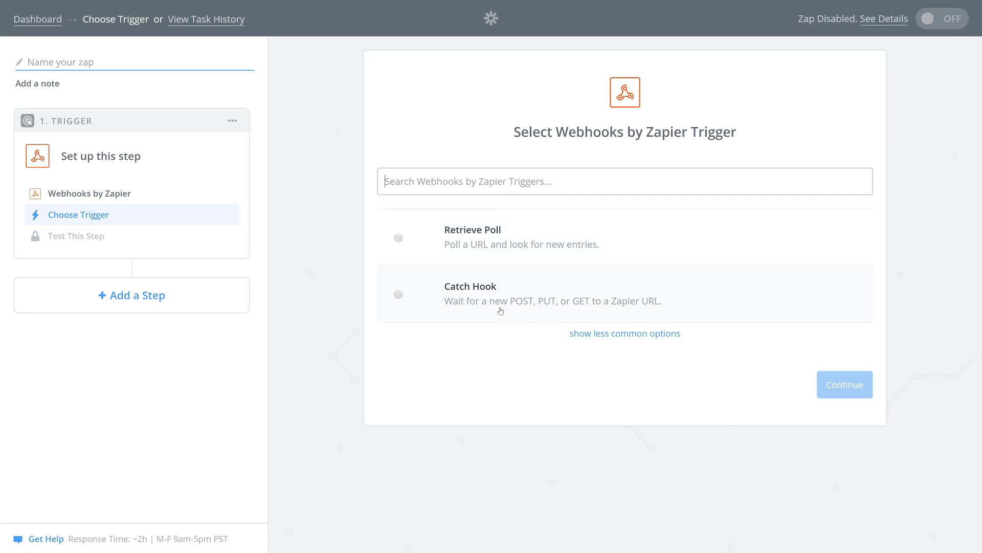
left_click(538, 304)
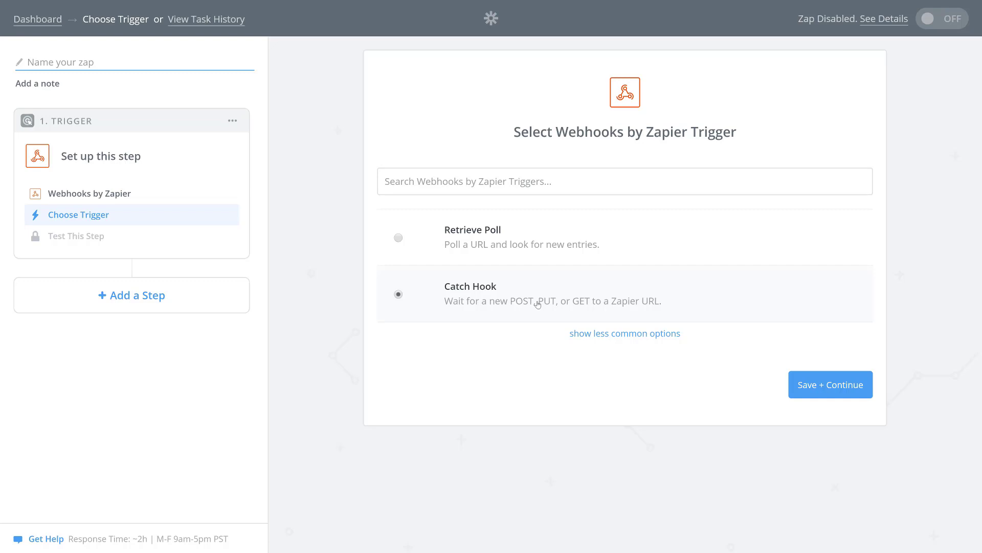
Save the Catch Hook trigger, skip the optional child key, and copy the webhook URL
left_click(843, 385)
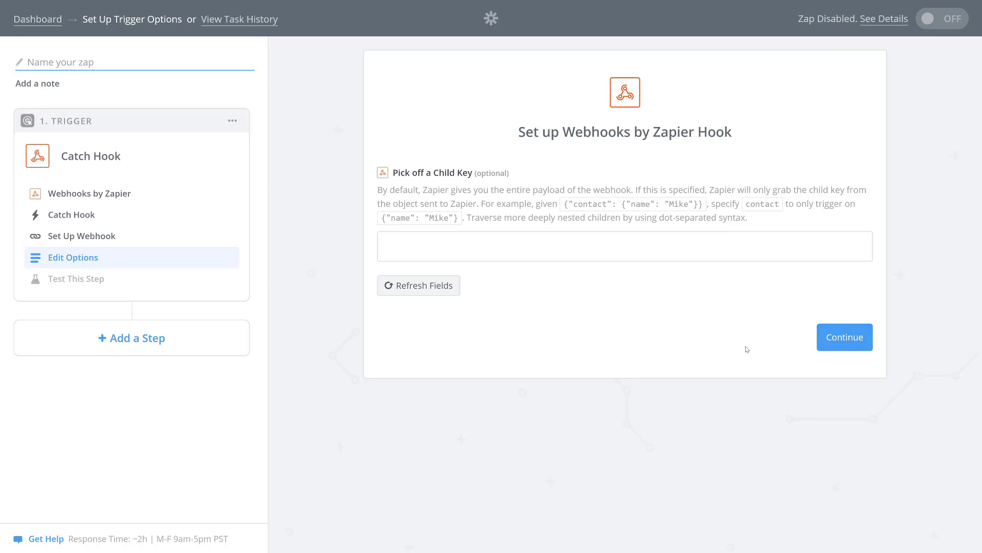
left_click(838, 347)
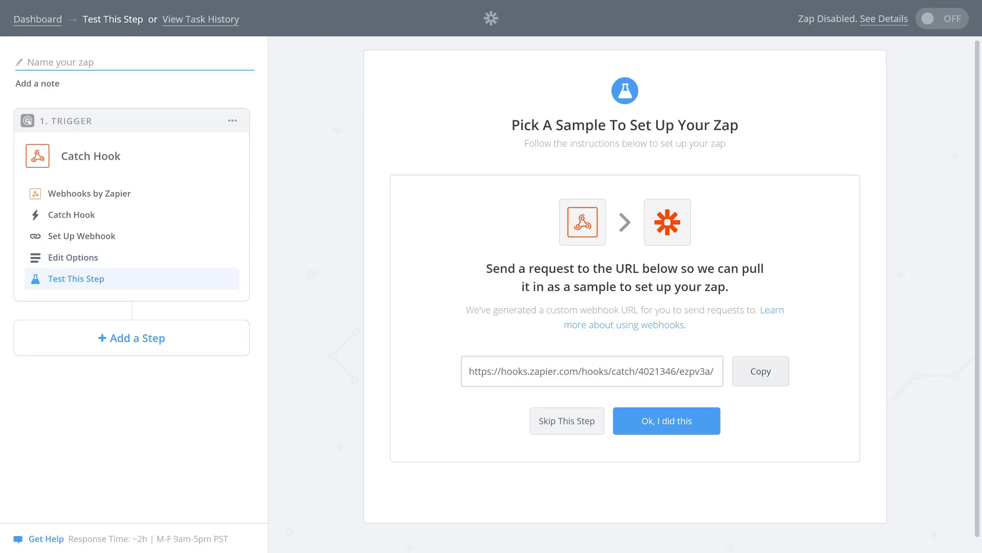
left_click(768, 375)
Paste the copied Catch Hook URL into the Webhook URL field and publish Email Quiz Failed
key("alt+Tab")
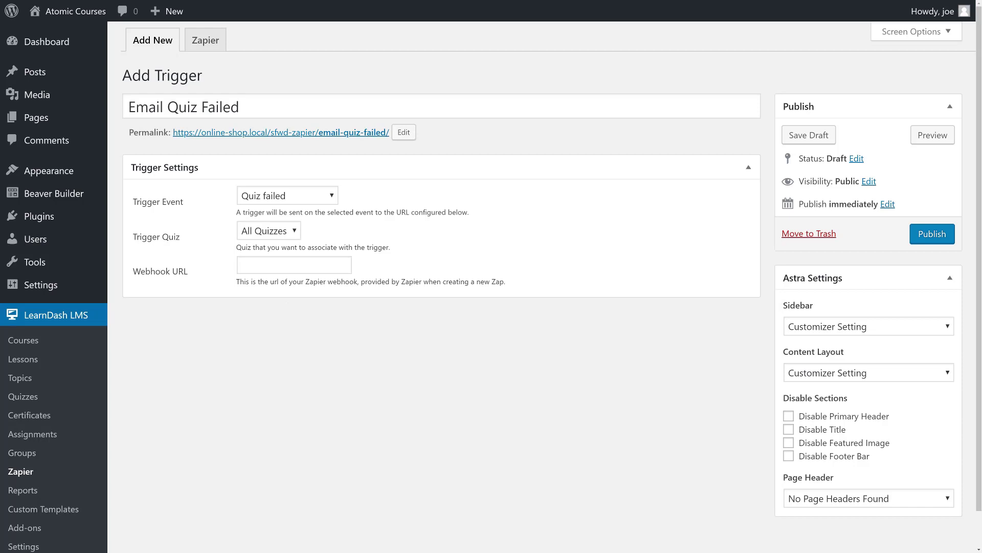
left_click(294, 265)
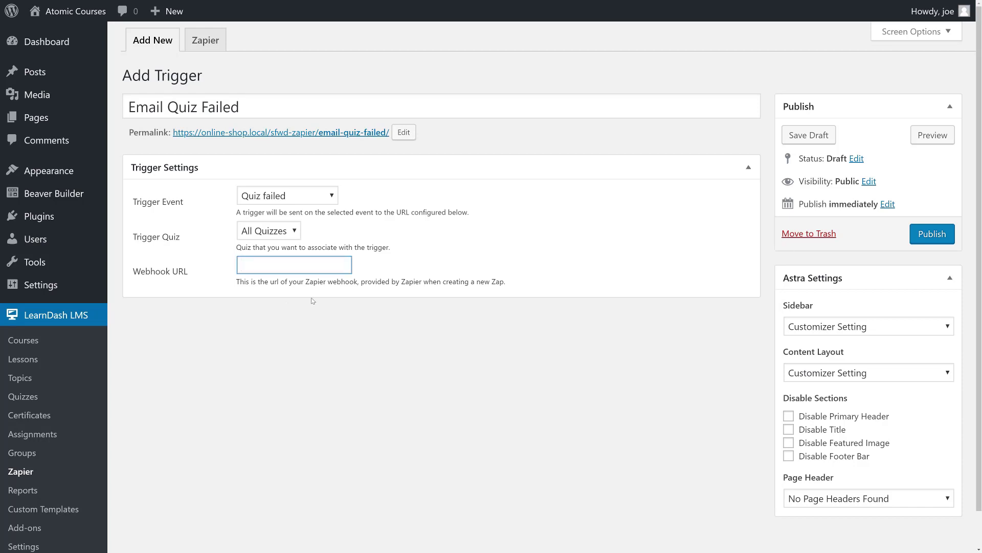
key("ctrl+v")
left_click(933, 233)
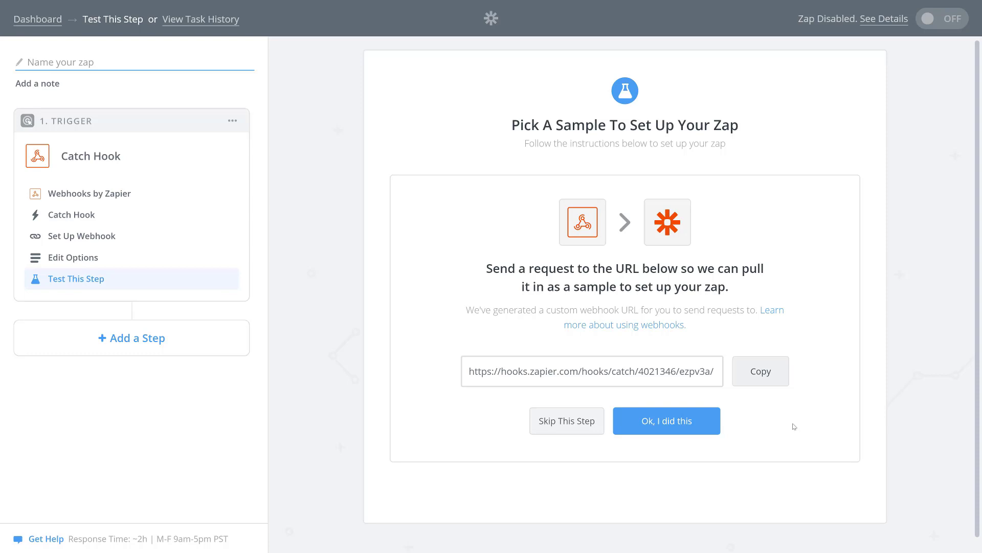
Confirm the test request was sent and continue with the Hook A sample
left_click(708, 422)
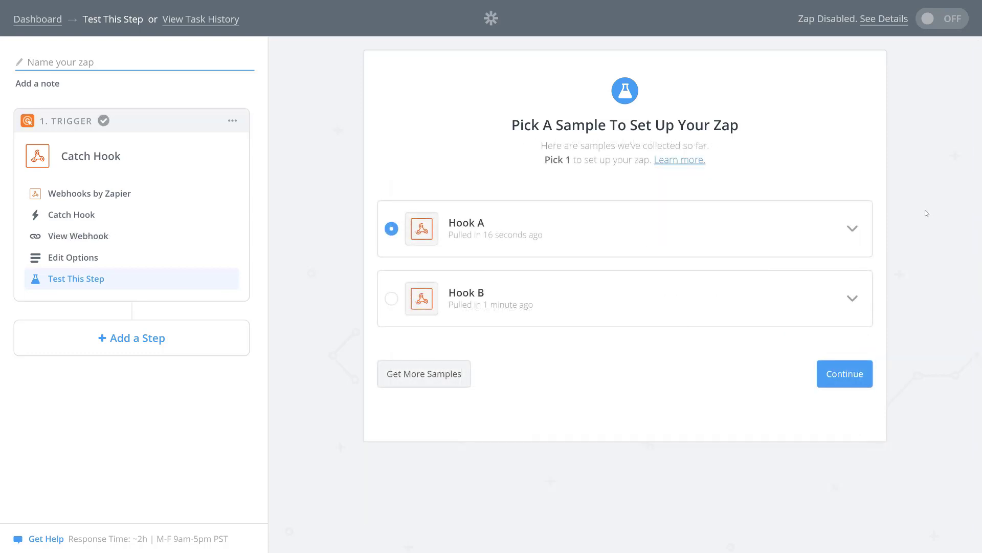
left_click(847, 387)
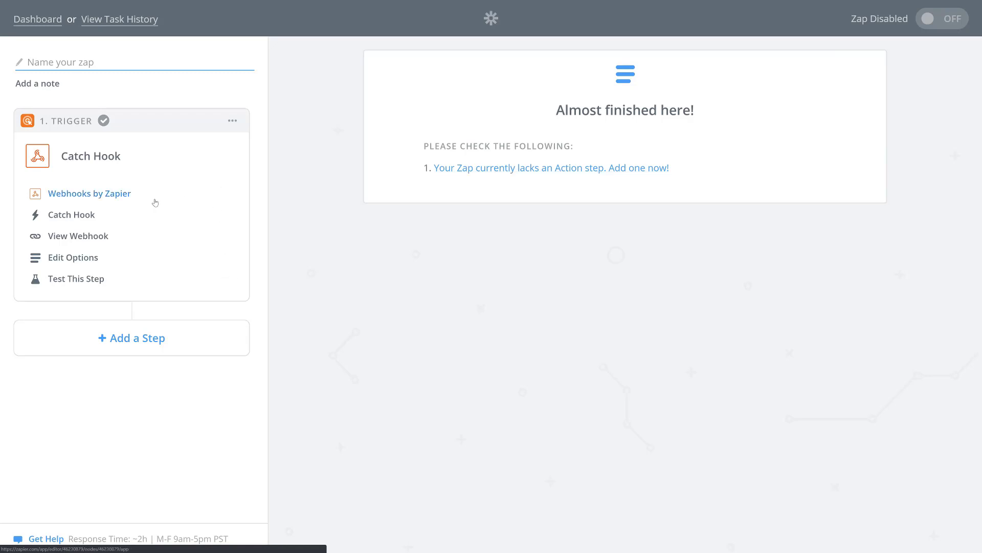
Add an Email by Zapier action, found by searching 'email', using Send Outbound Email
left_click(487, 173)
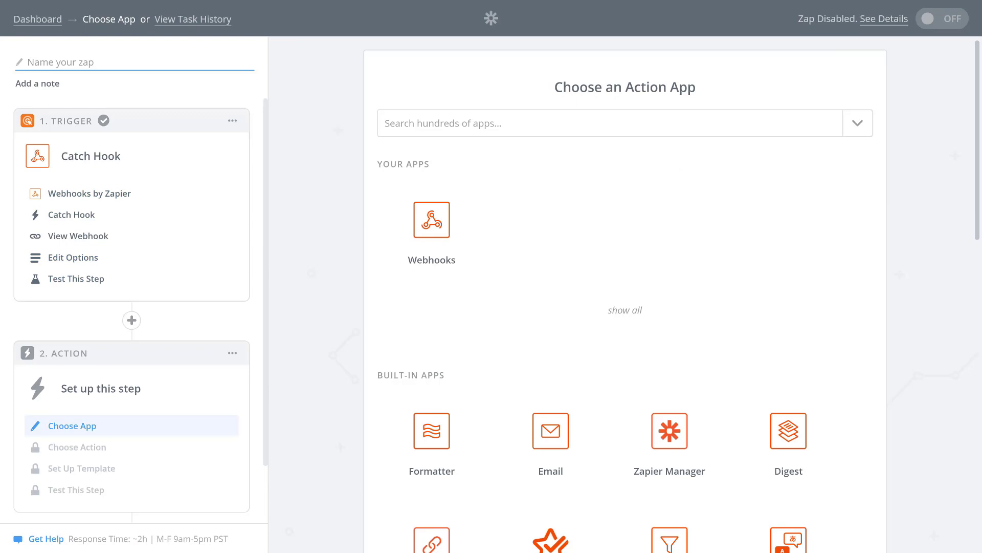
left_click(609, 123)
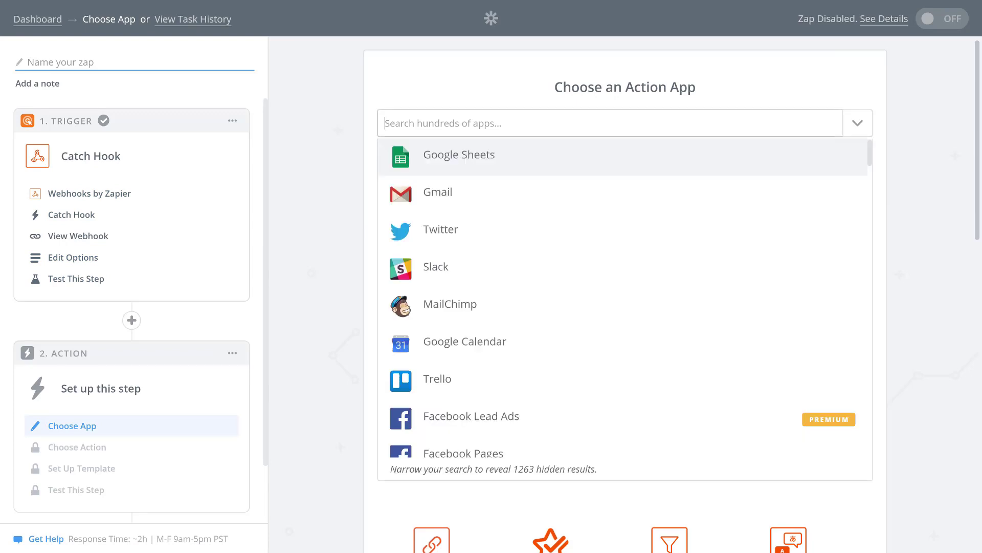
type("email")
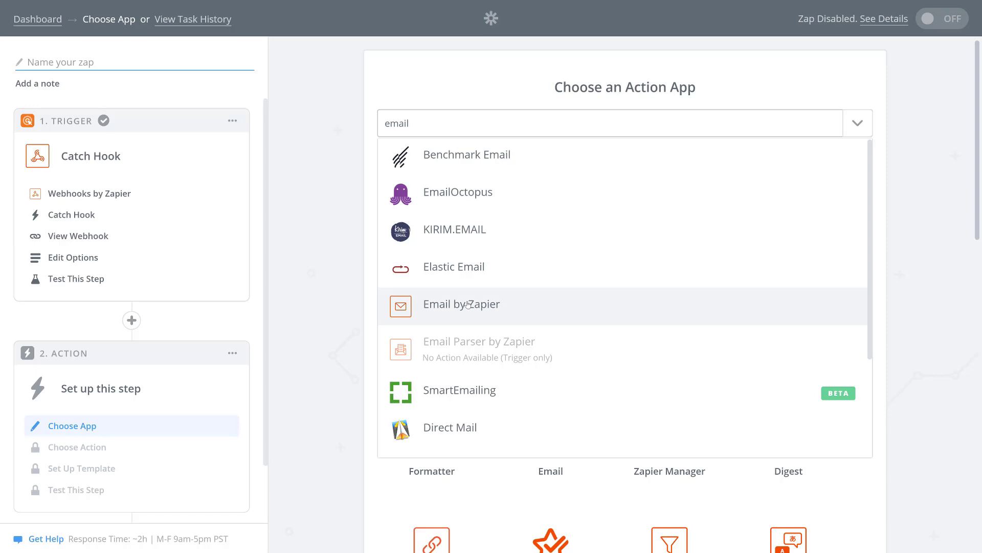
left_click(467, 305)
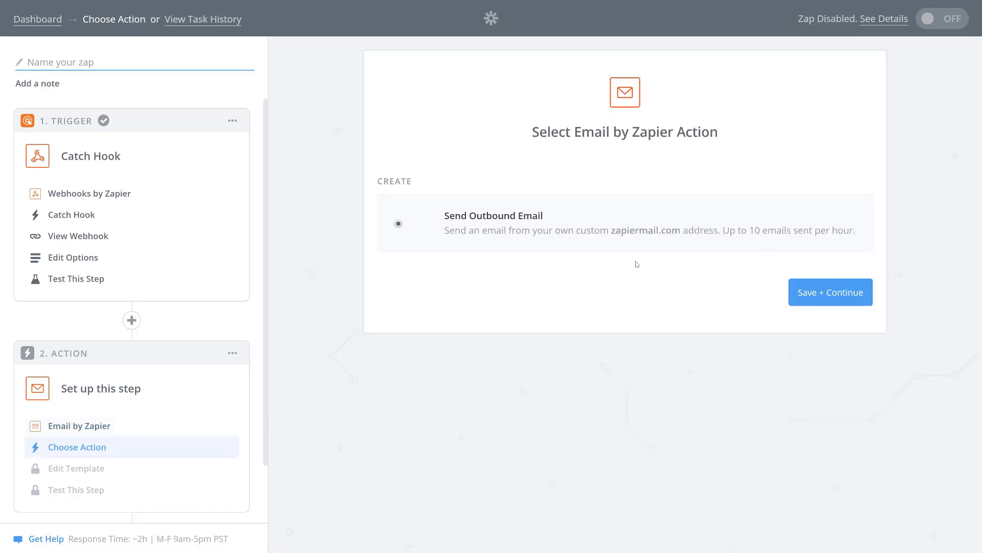
left_click(821, 298)
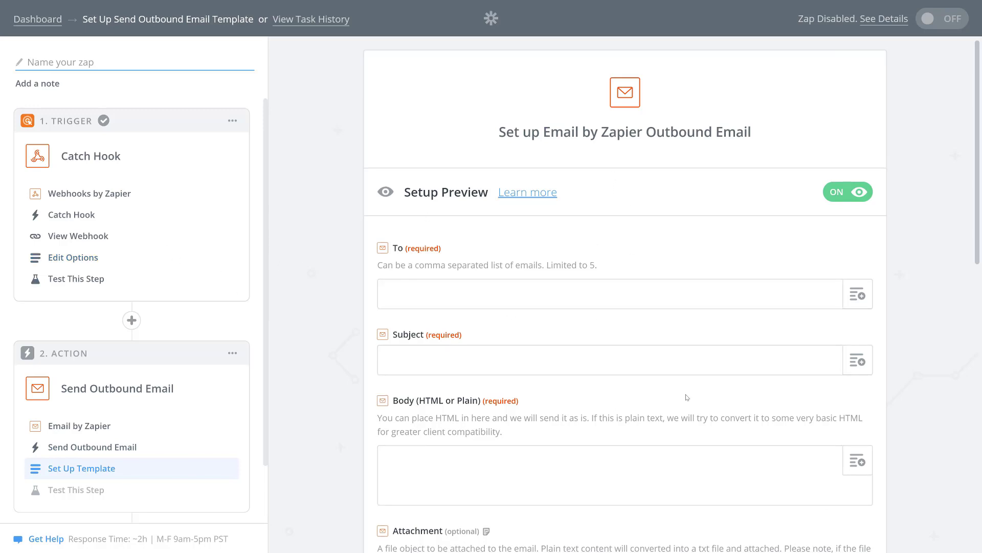
scroll(688, 396, "down", 3)
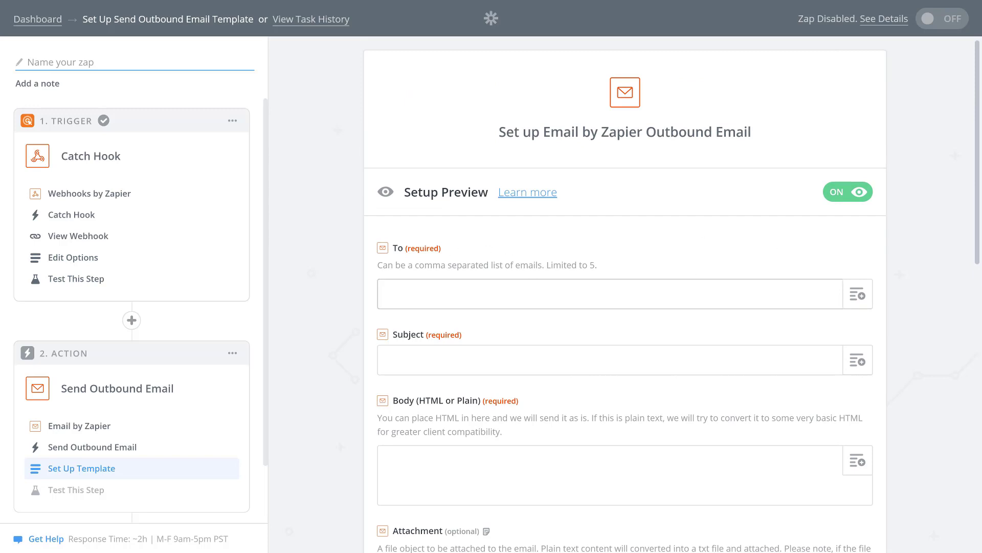
Fill the To field with the trigger's User[user Email] field
left_click(863, 297)
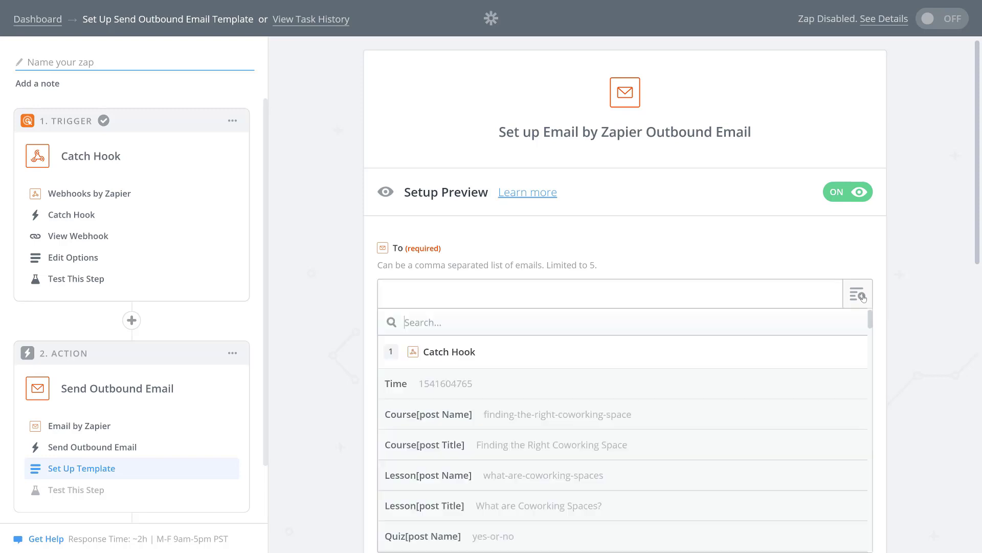
scroll(646, 418, "down", 7)
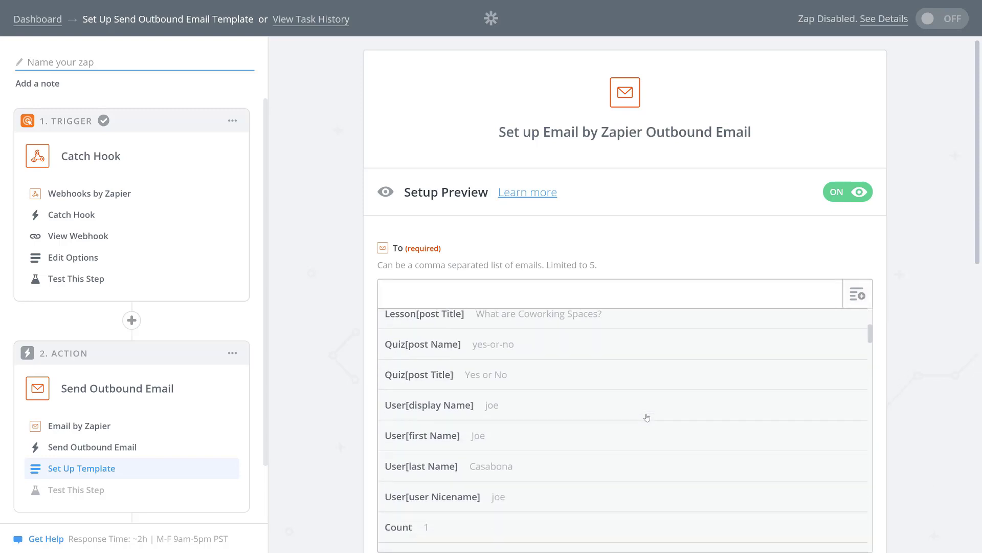
scroll(647, 417, "down", 8)
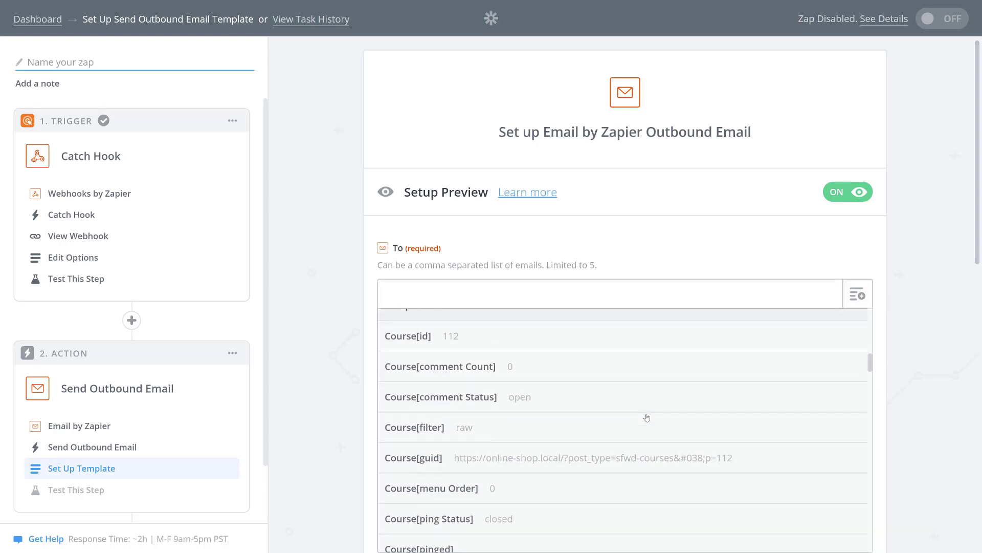
scroll(647, 417, "down", 10)
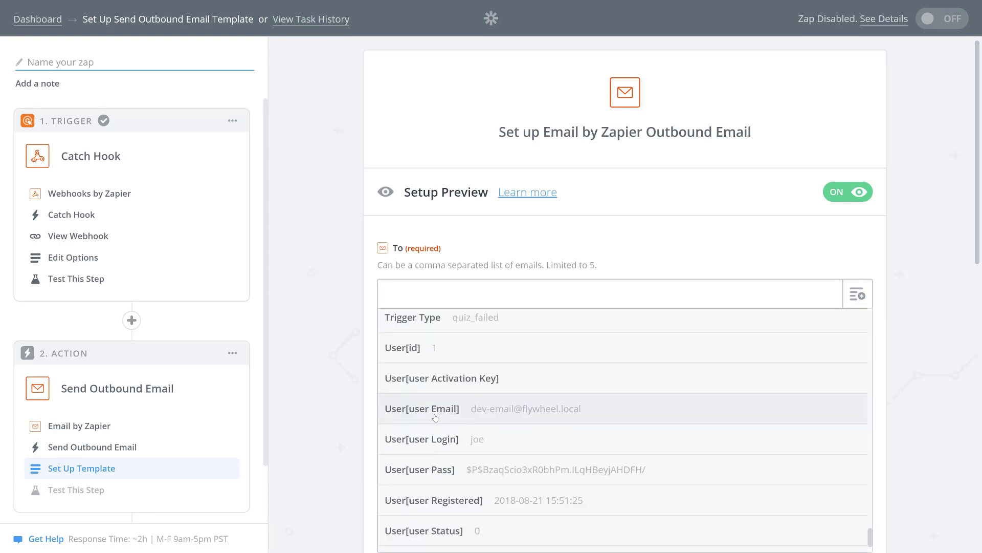
left_click(435, 417)
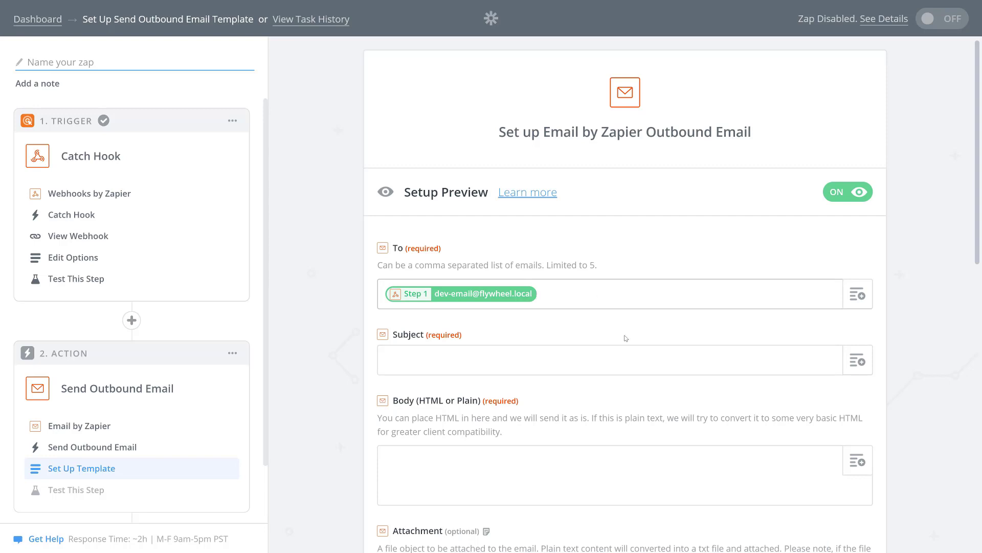
Set the subject to 'Sorry You Failed', the inserted Quiz[post Title], then '. How Can I Help?'
left_click(686, 372)
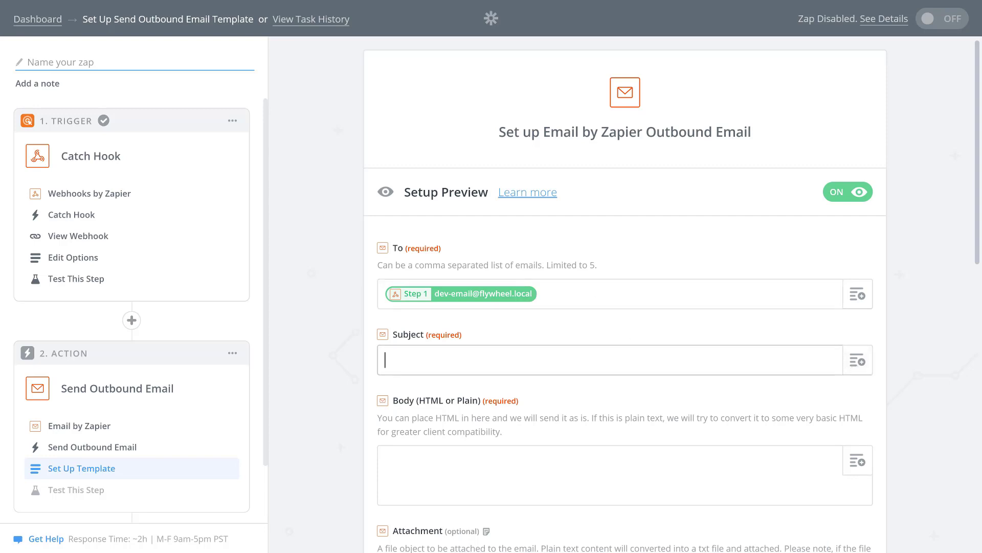
type("Sorry You Failed")
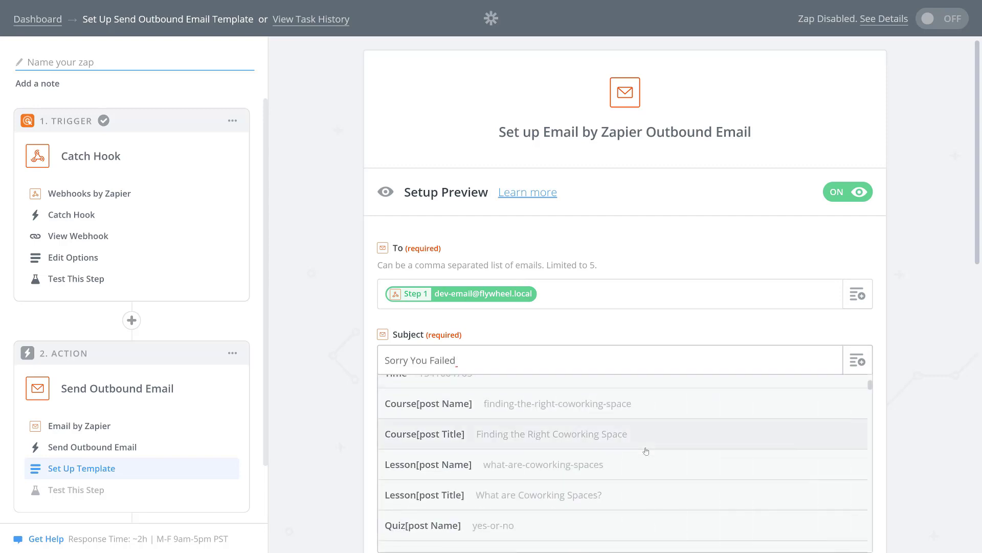
scroll(646, 451, "down", 3)
left_click(525, 442)
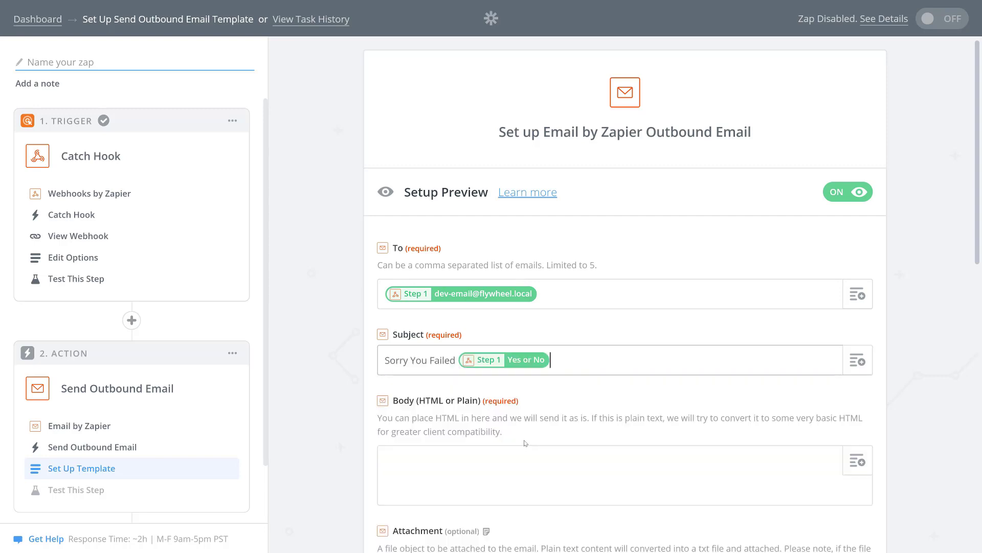
type(". How Can I Help?")
key("Tab")
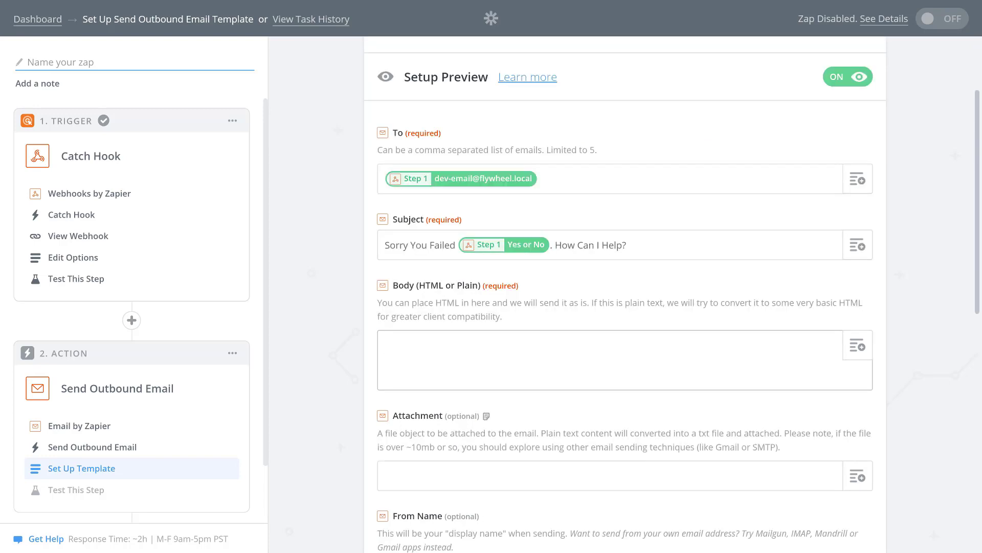
Start the body with 'Hey' plus the user's first name field and a comma
type("Hey")
left_click(858, 346)
scroll(581, 505, "down", 5)
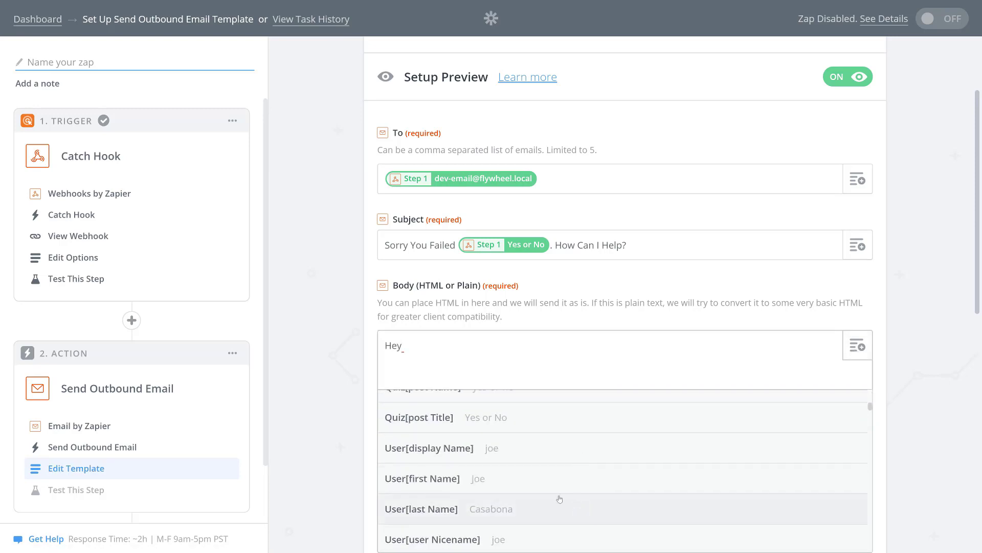
left_click(500, 477)
type(",")
key("Return")
key("Return")
Add 'Looks like you didn't pass' with the quiz title field, then paste the remaining message
type("Looks like you didn't pass")
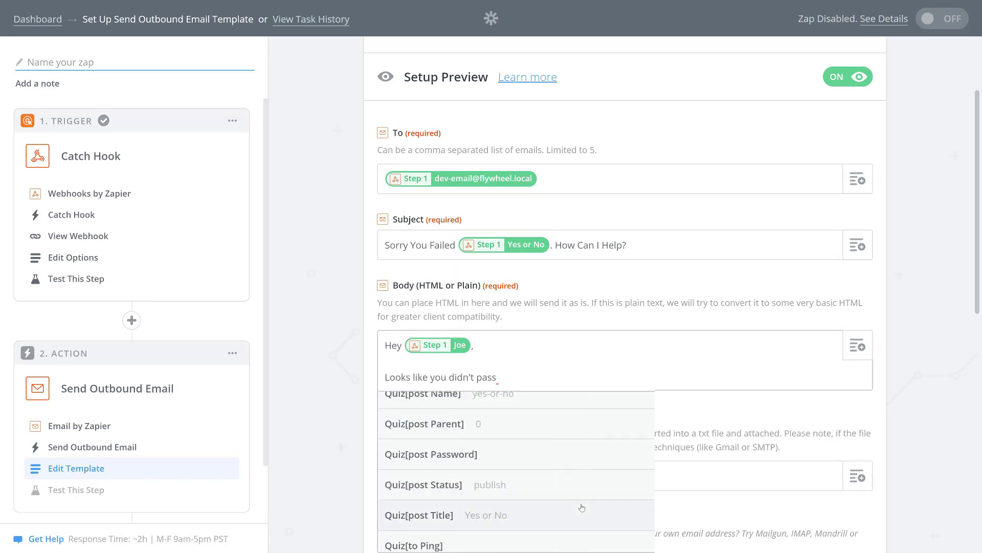
scroll(582, 508, "up", 2)
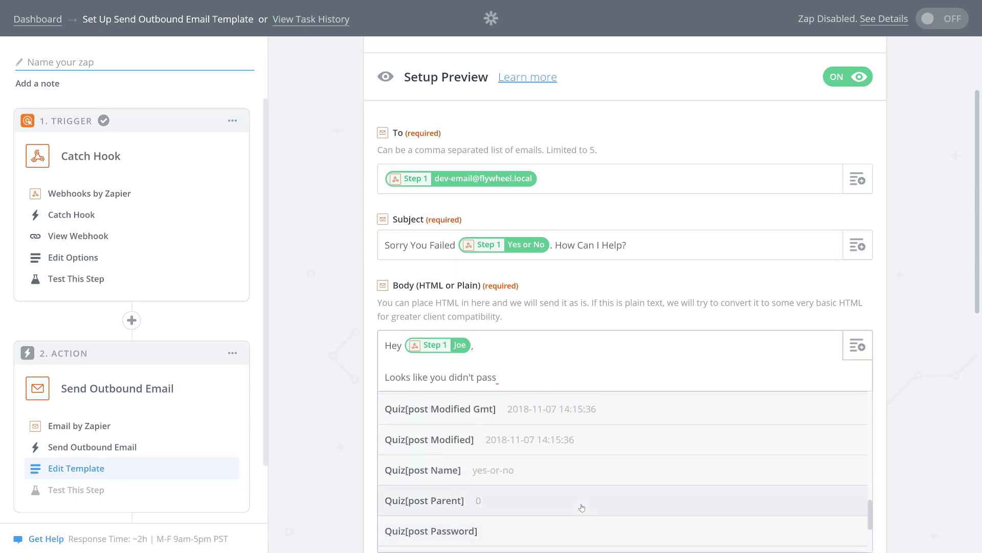
scroll(582, 508, "up", 5)
type("quiz")
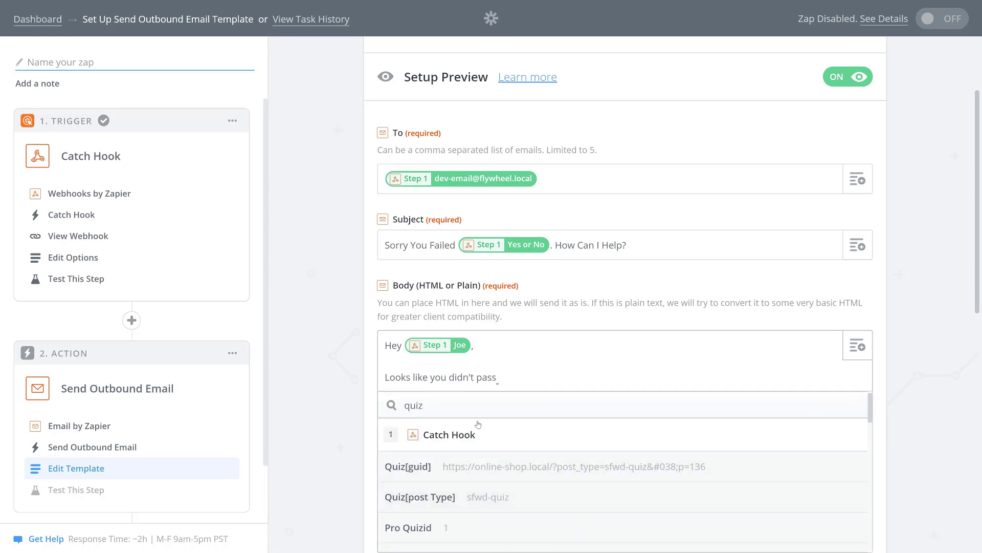
scroll(637, 504, "down", 5)
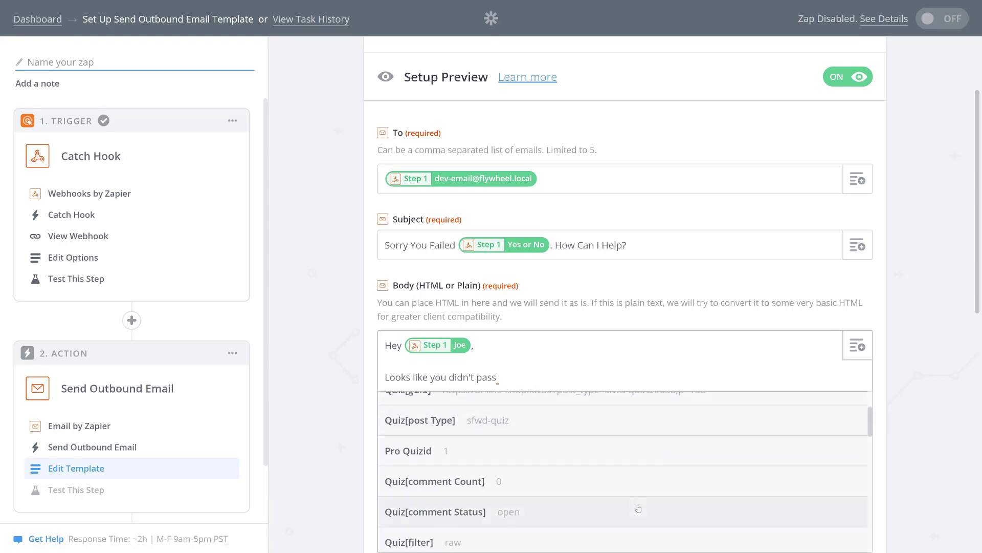
scroll(638, 508, "down", 5)
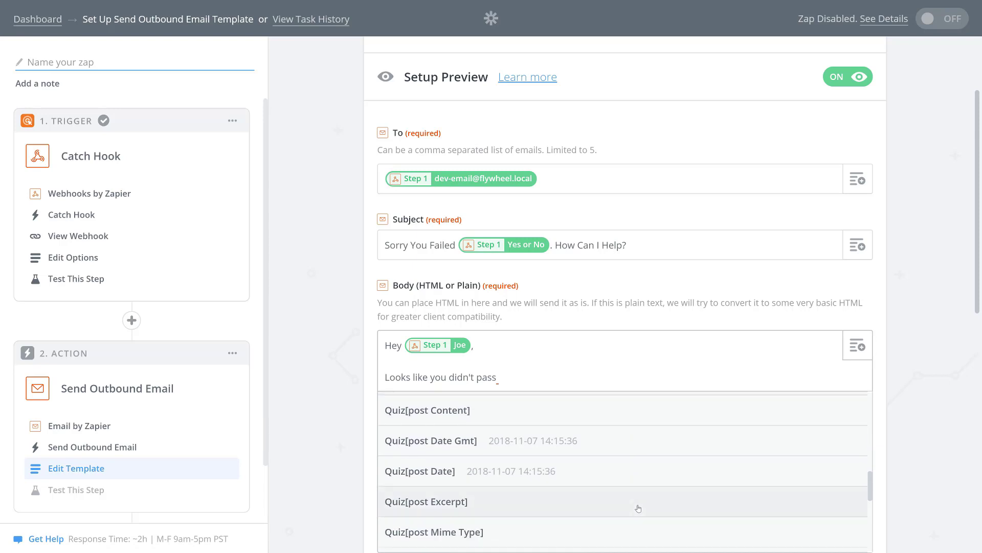
scroll(638, 508, "down", 3)
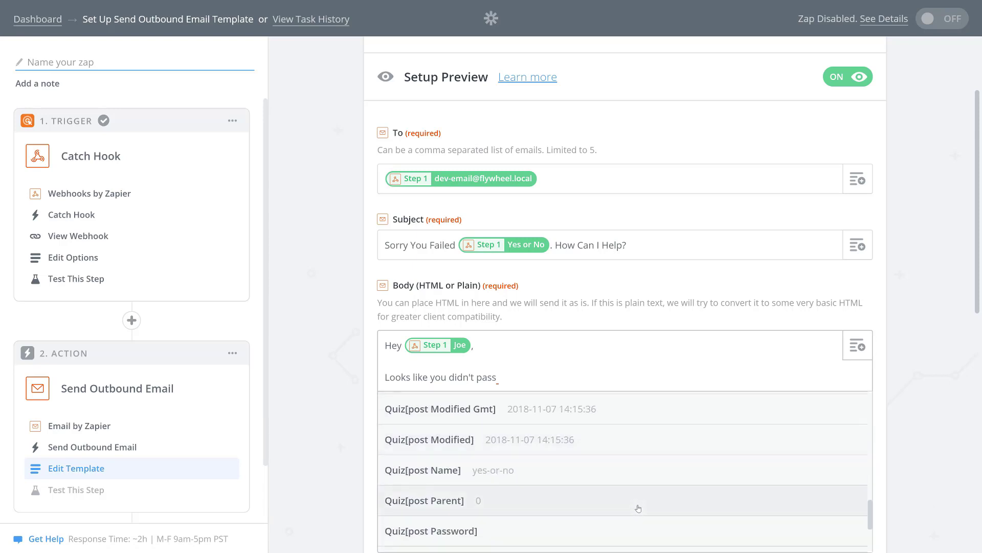
scroll(638, 508, "down", 3)
left_click(551, 477)
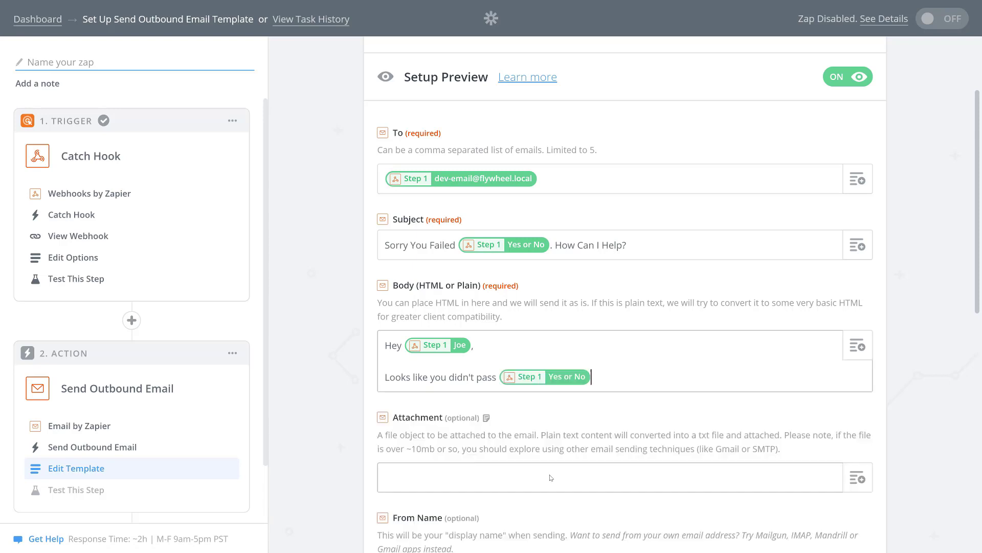
type("from Step 1 Finding the Right Coworking Space. Is there anything I can do to make the course material clearer?  Joe")
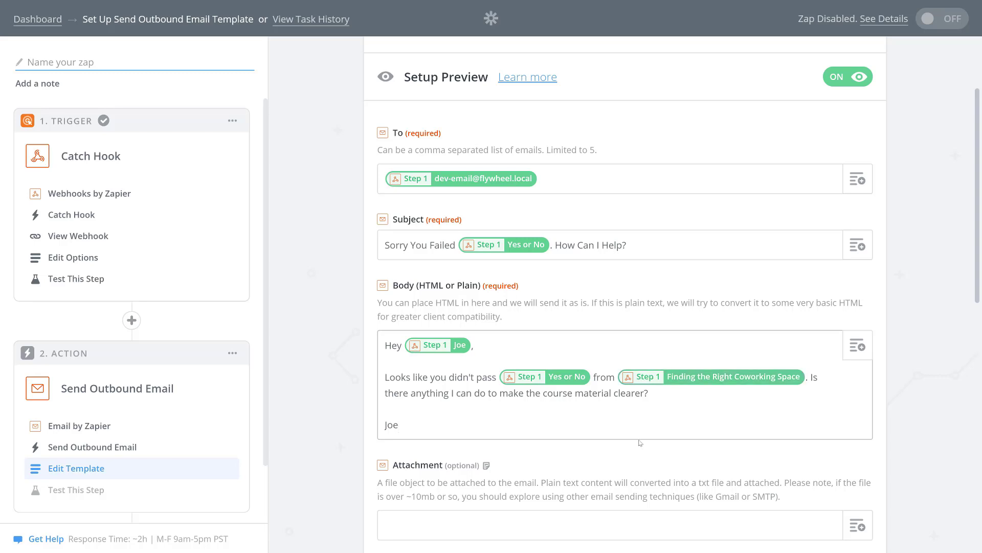
scroll(625, 295, "down", 4)
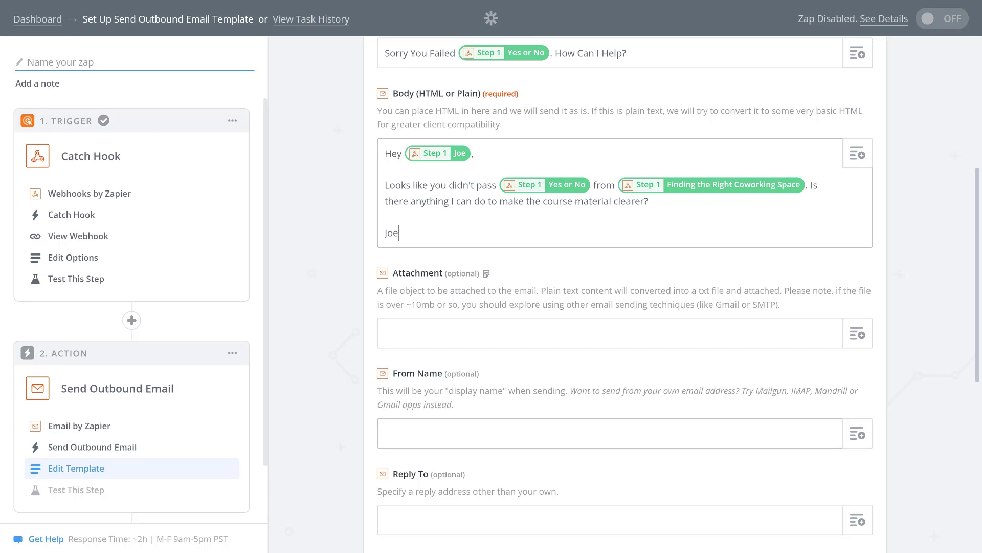
Set From Name to 'Joe from Creator Courses' and paste the reply-to e-mail address
left_click(385, 434)
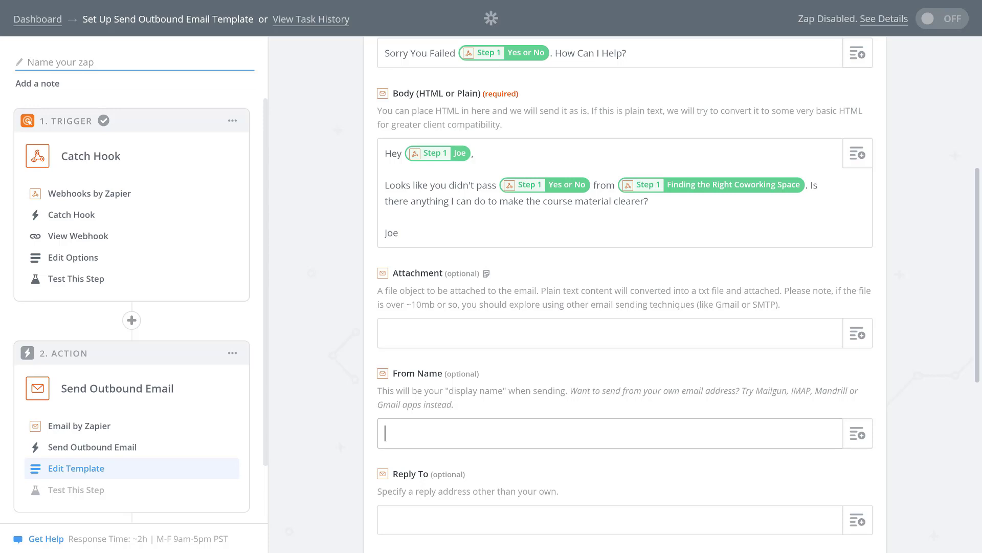
type("Joe from Creator Courses")
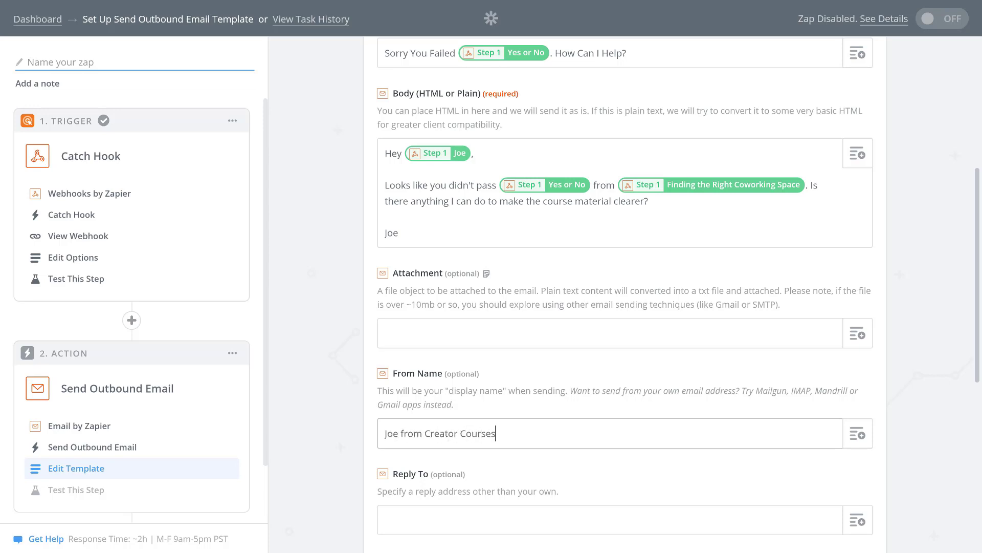
key("Tab")
scroll(625, 287, "down", 2)
key("Tab")
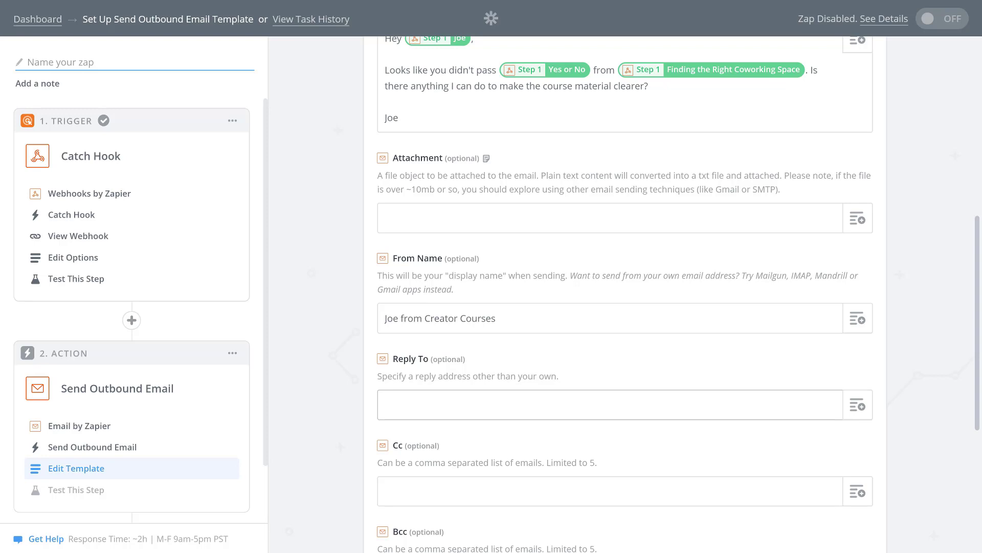
key("ctrl+v")
scroll(617, 433, "down", 5)
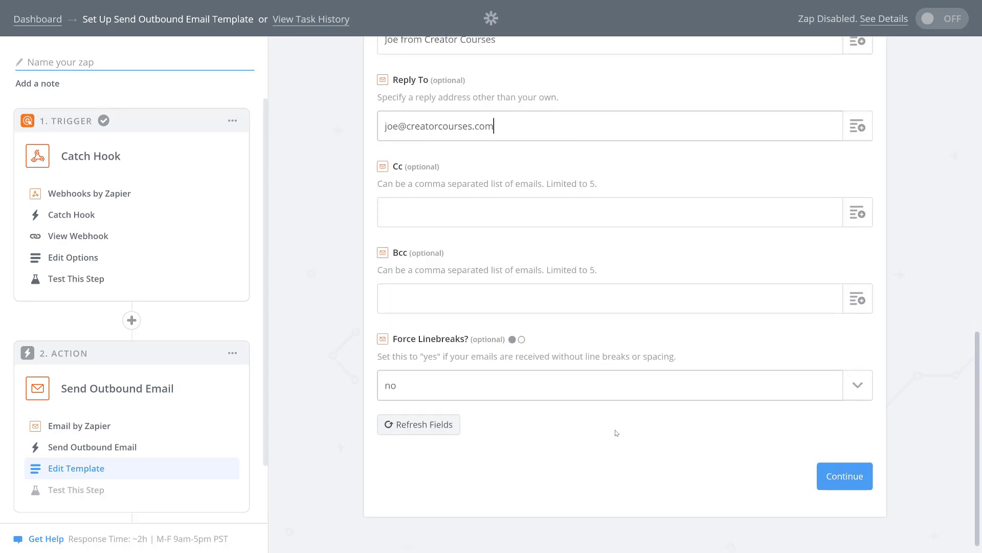
left_click(617, 433)
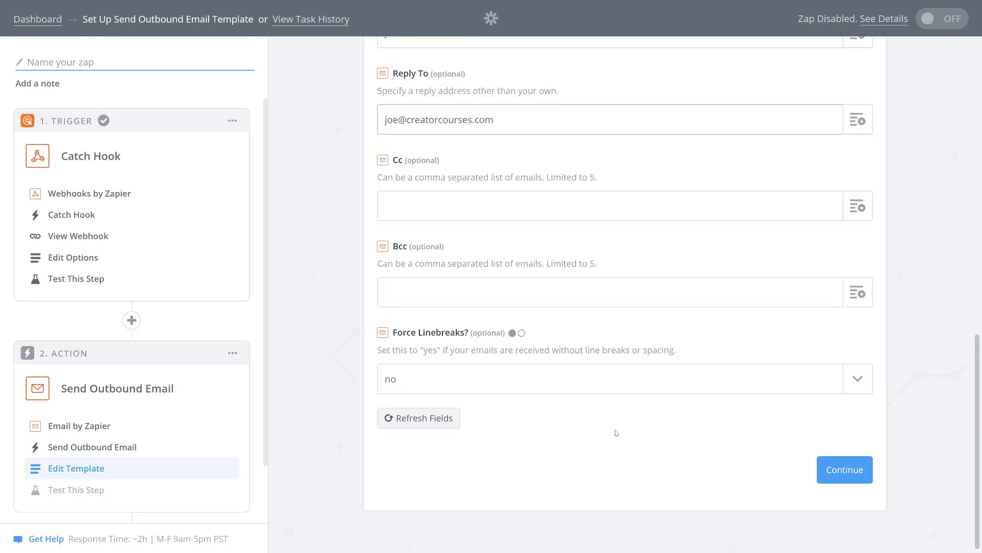
Save the email template, skip the test send, and finish the Zap setup
left_click(843, 470)
scroll(887, 298, "down", 5)
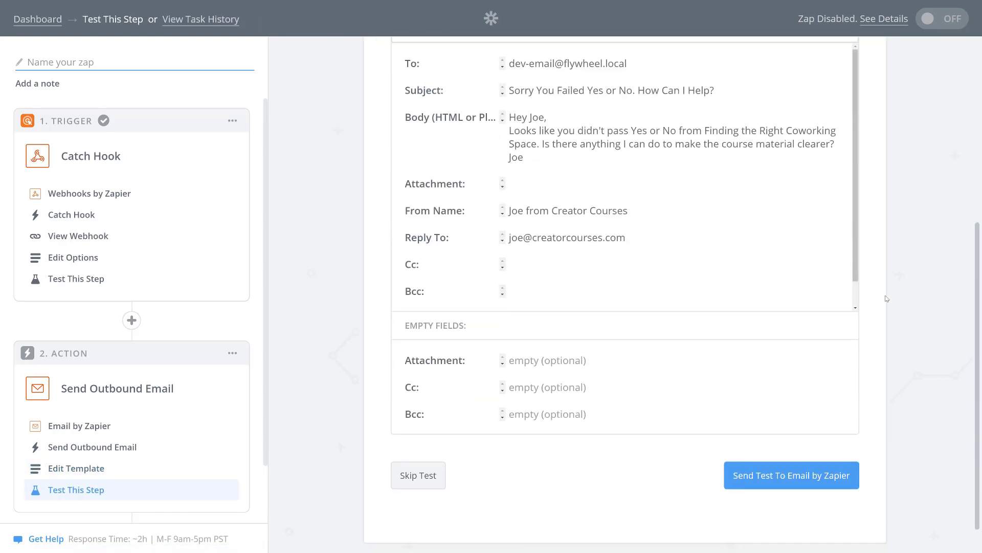
scroll(887, 299, "down", 1)
scroll(651, 328, "up", 2)
scroll(651, 328, "down", 1)
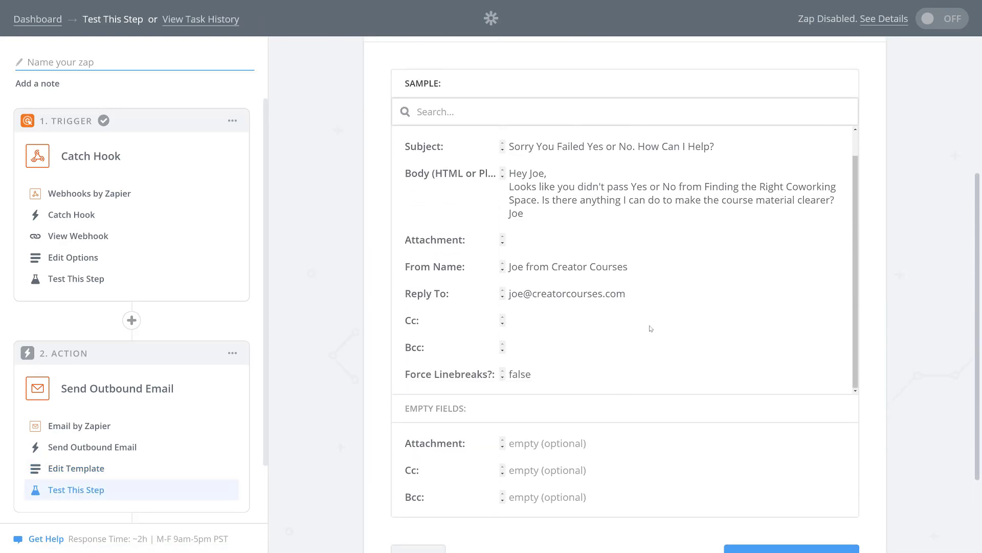
scroll(808, 286, "down", 2)
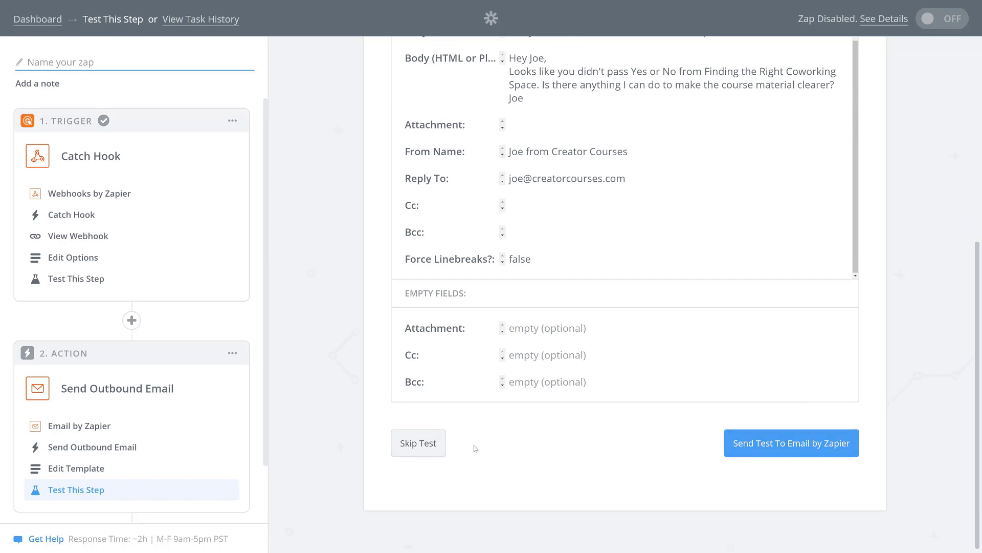
left_click(427, 446)
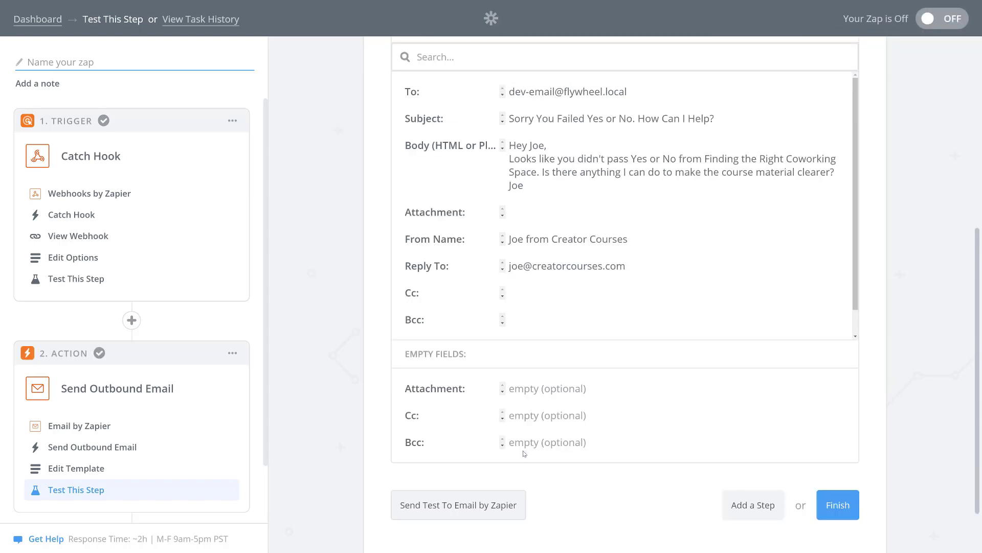
left_click(846, 510)
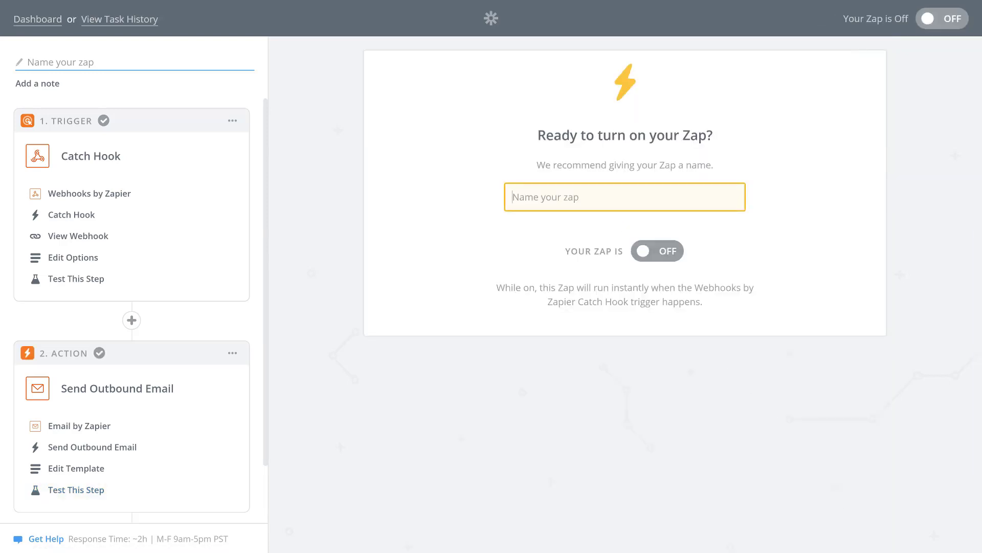
Name the Zap 'Email Quiz Fail' and switch it on
type("Email Q")
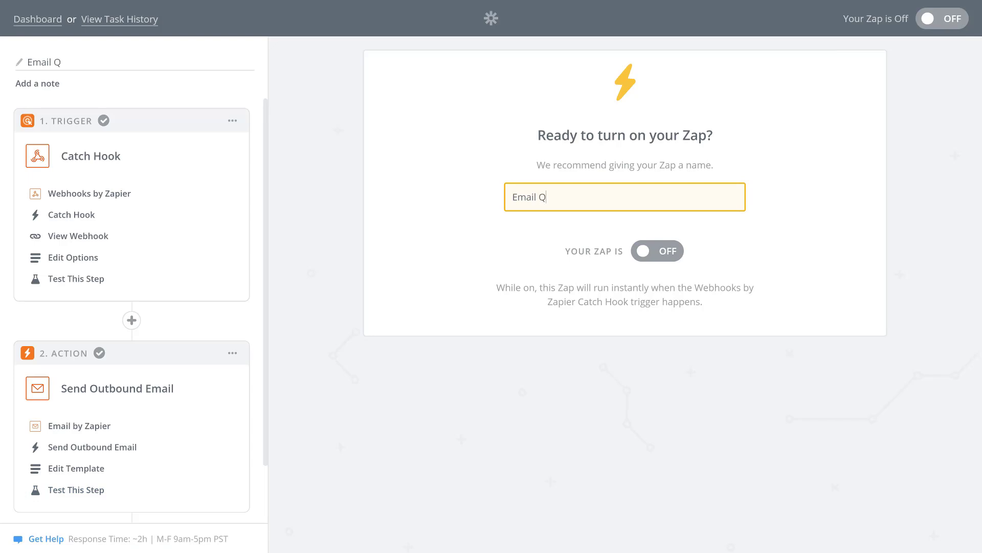
type("u")
key("BackSpace")
type("ue")
key("BackSpace")
key("BackSpace")
type("uiz Fail")
left_click(665, 255)
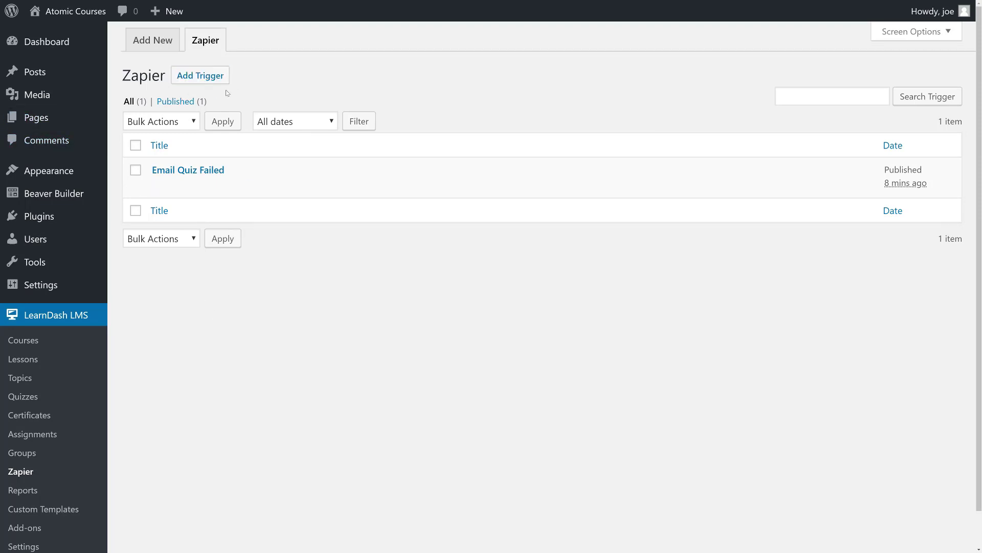
Add a trigger 'Course Complete Mailchimp' firing on Course completed for How to Work From Home
left_click(200, 76)
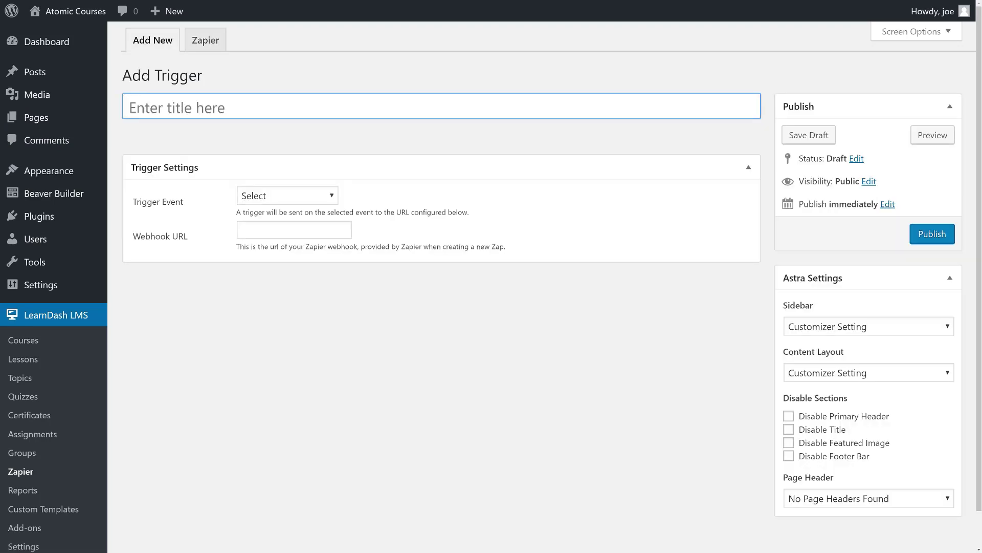
type("Cour")
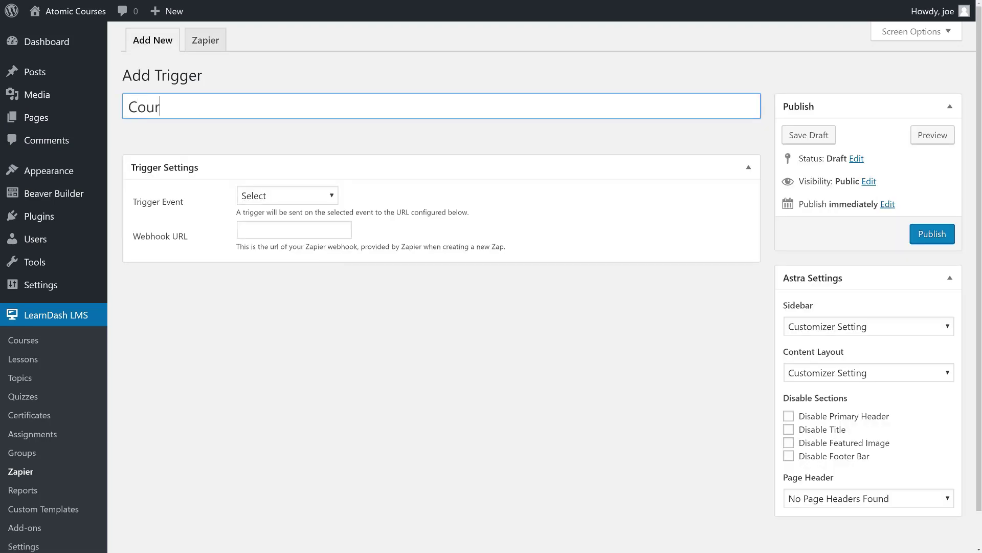
type("se Complete Mailchimp")
left_click(303, 195)
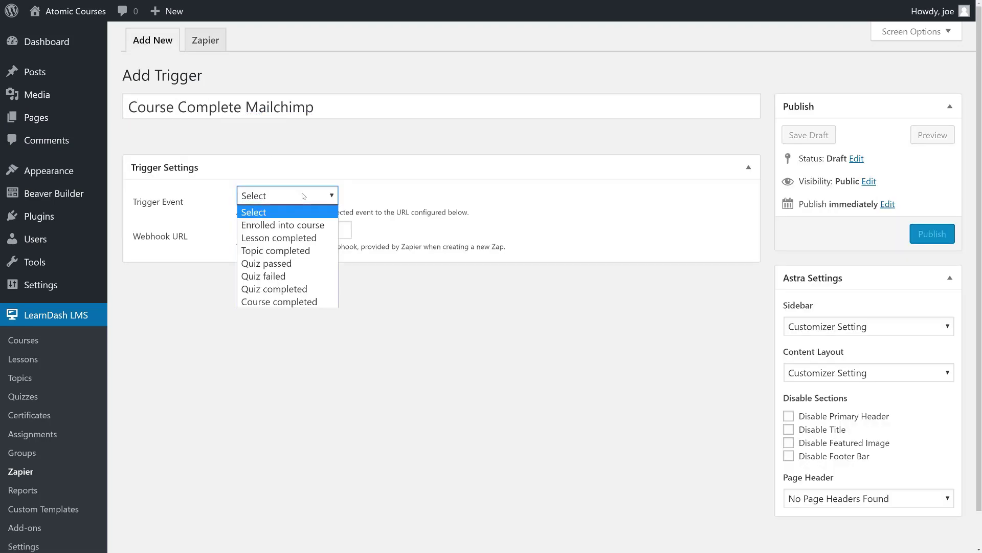
left_click(315, 302)
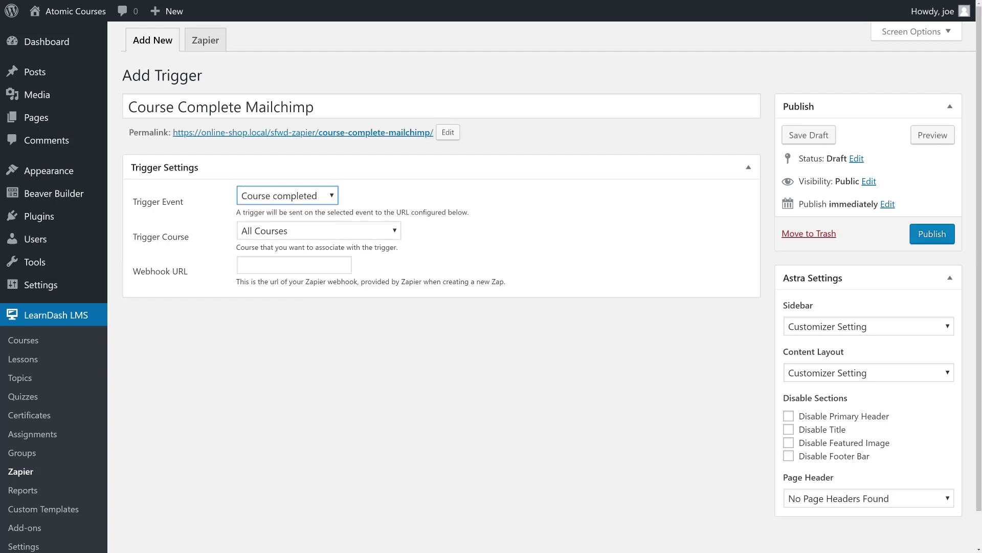
left_click(368, 236)
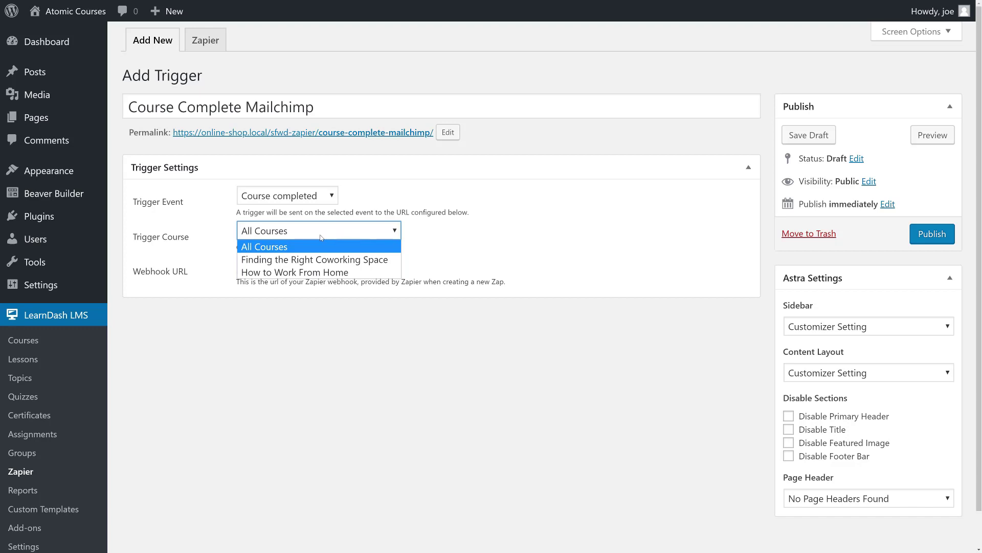
left_click(315, 274)
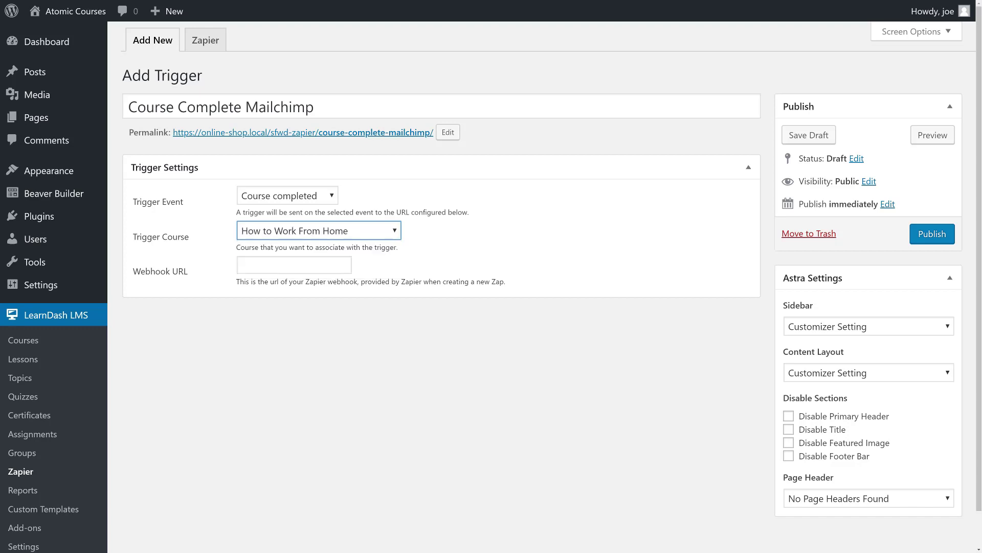
key("Tab")
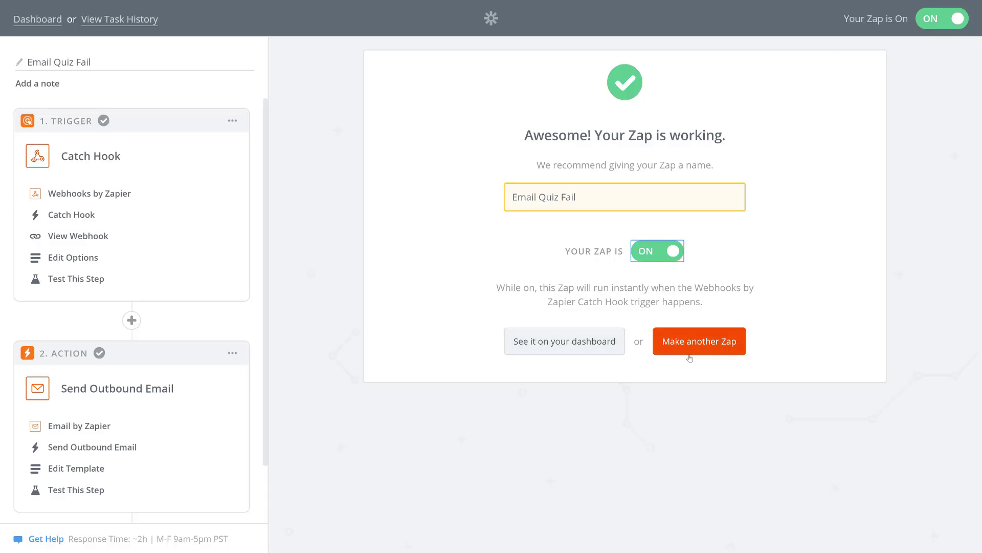
Build another Zap using the Webhooks Catch Hook trigger and copy its generated URL
left_click(717, 348)
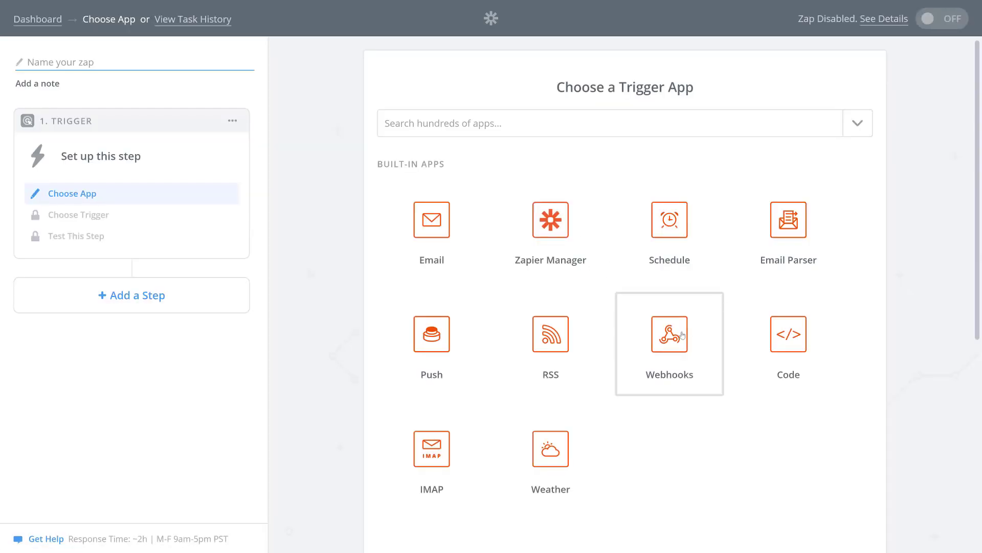
left_click(682, 335)
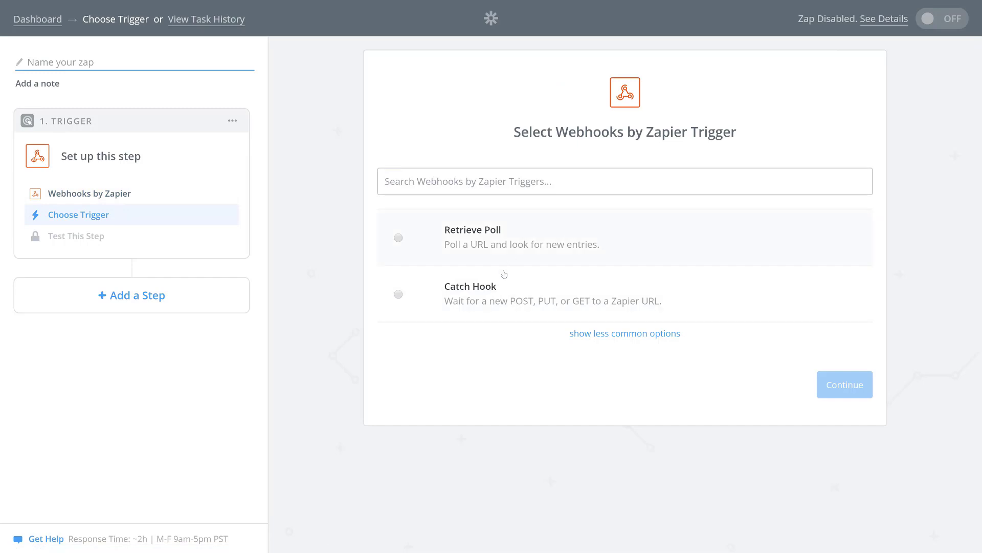
left_click(497, 288)
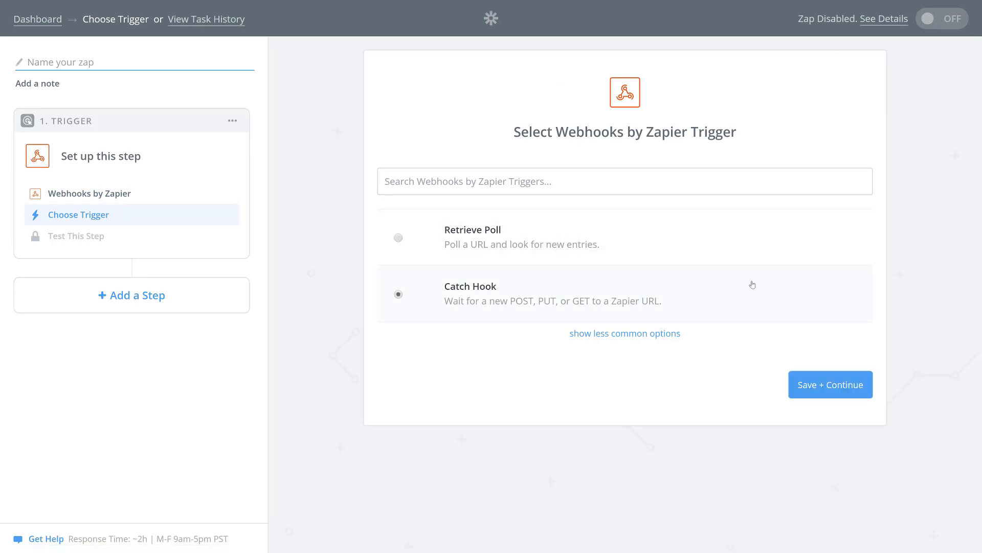
left_click(830, 386)
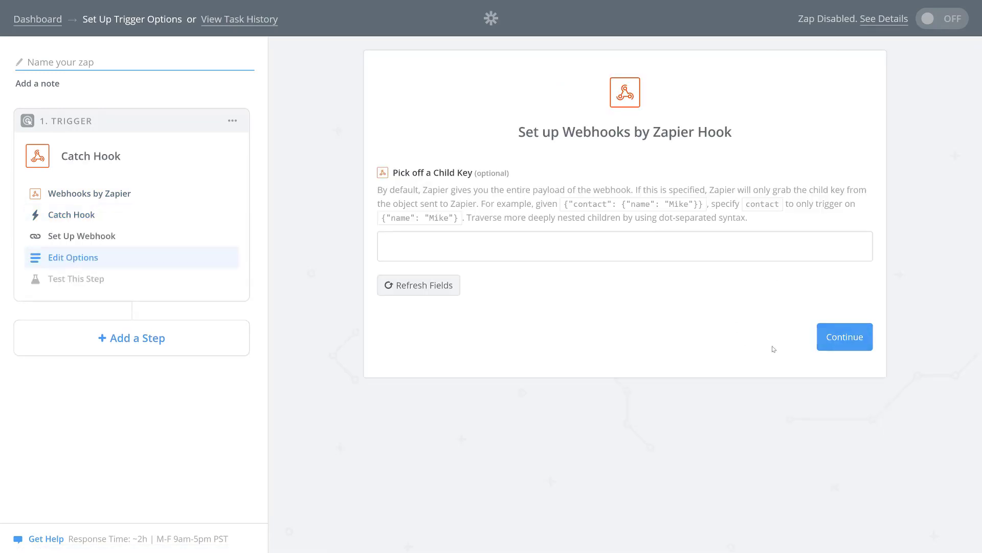
left_click(835, 346)
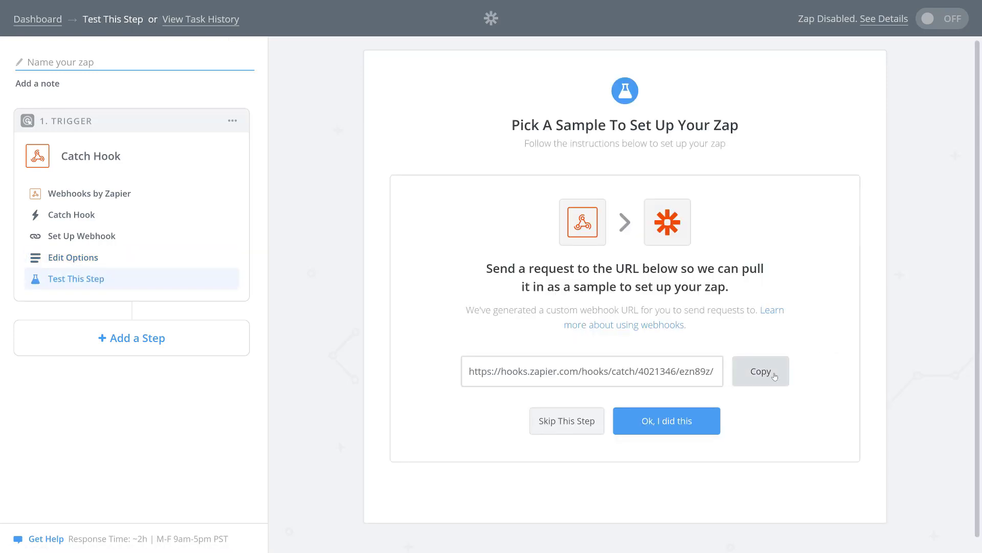
left_click(775, 376)
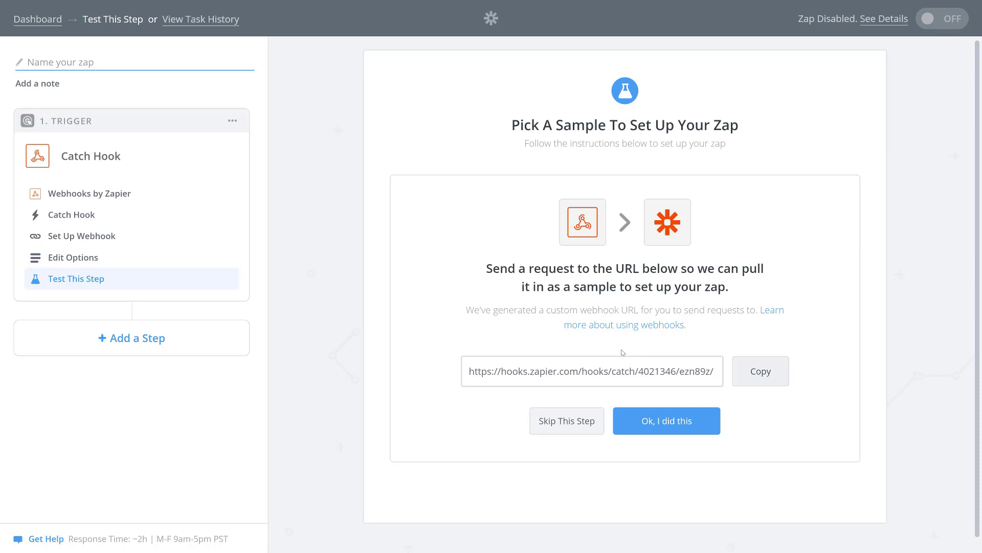
Paste the webhook URL into the WordPress trigger, publish it, and let Zapier fetch the sample
key("alt+Tab")
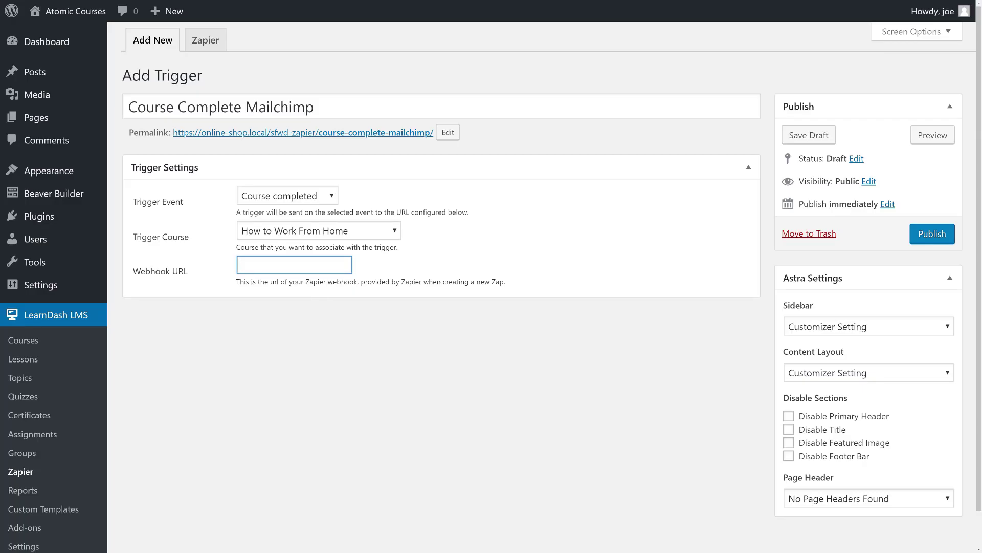
key("ctrl+v")
left_click(928, 240)
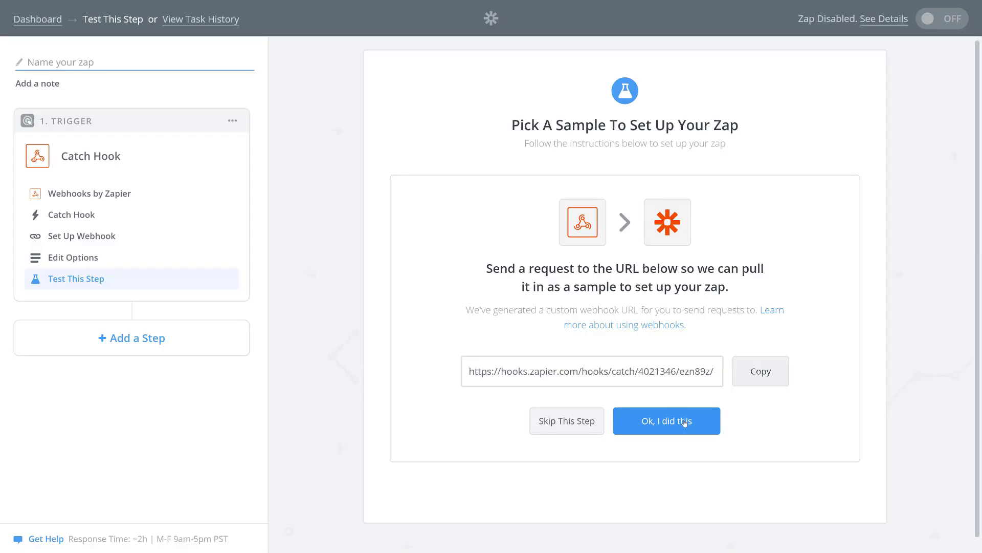
left_click(684, 422)
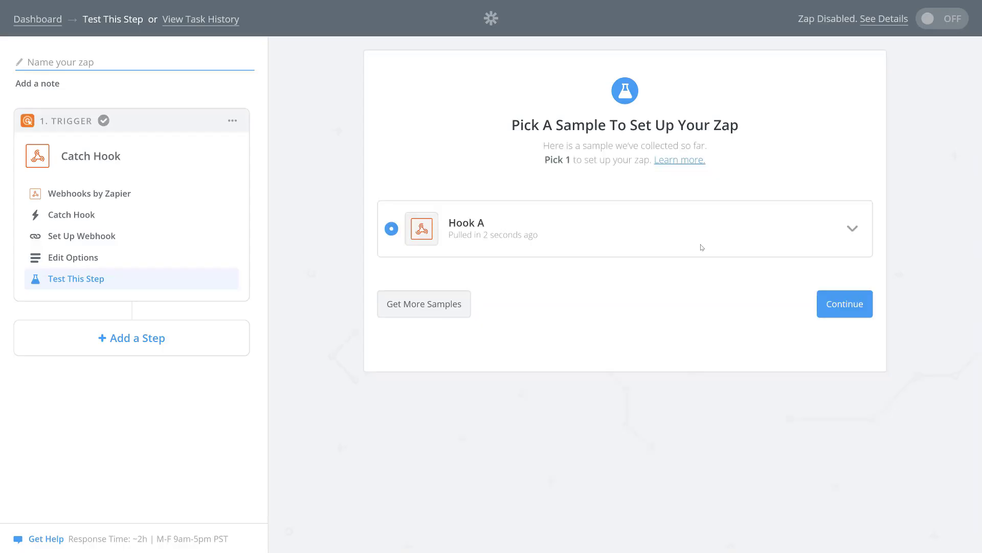
Accept Hook A as the sample, then add an action step using MailChimp
left_click(858, 235)
left_click(856, 233)
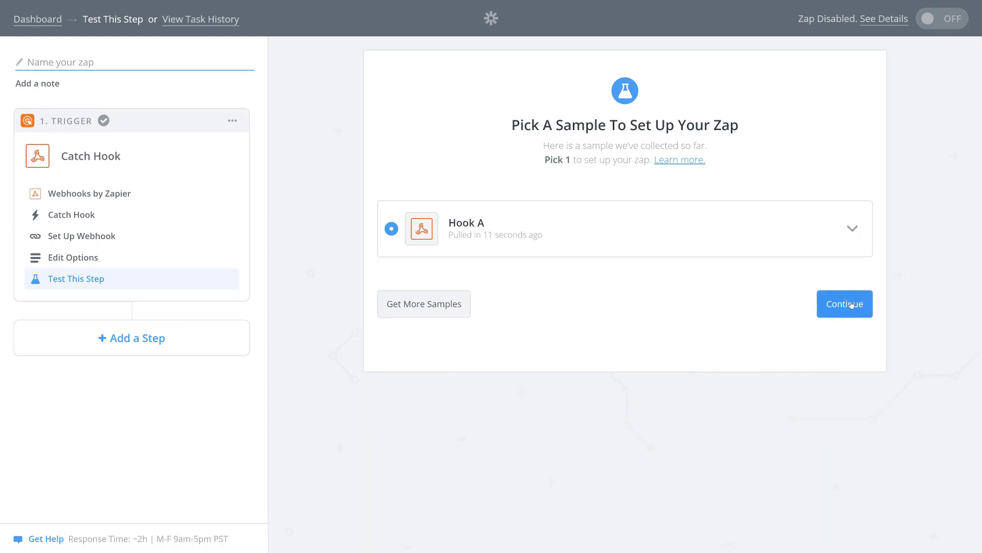
left_click(851, 304)
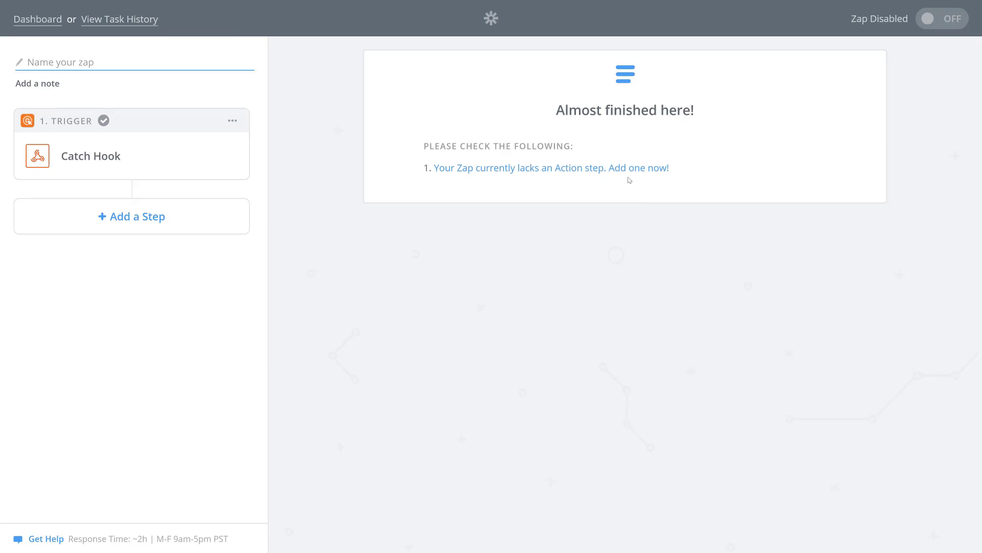
left_click(667, 168)
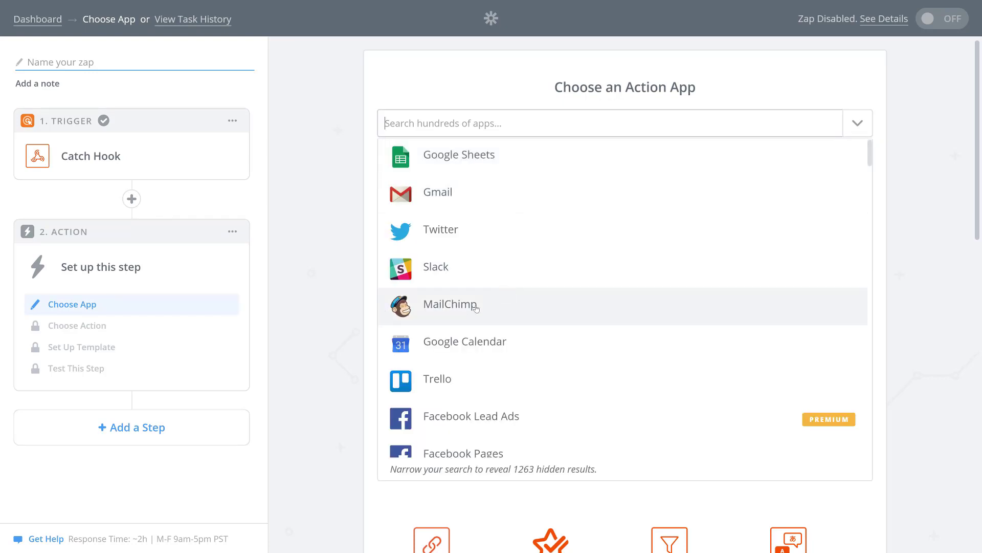
left_click(447, 307)
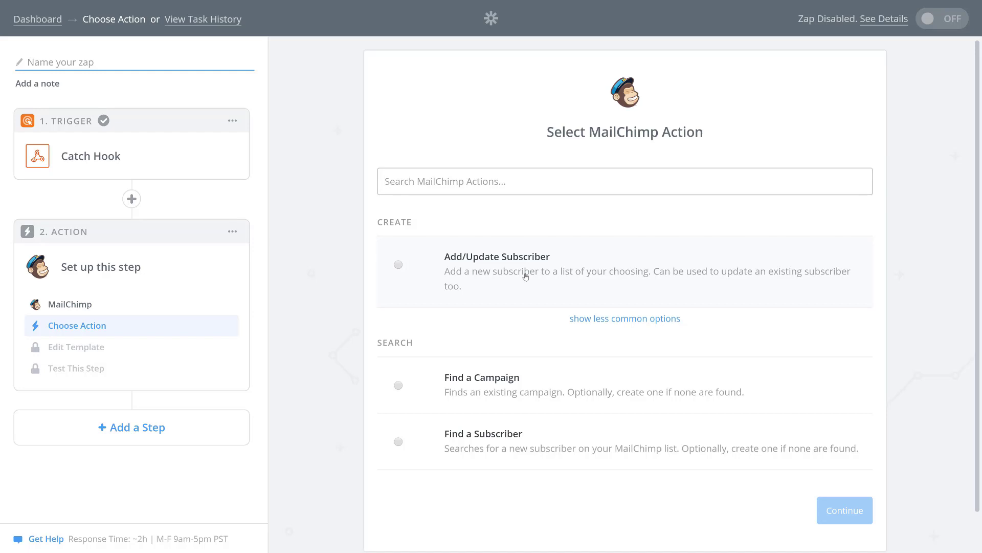
Choose the Add/Update Subscriber action and connect a MailChimp account to it
left_click(526, 277)
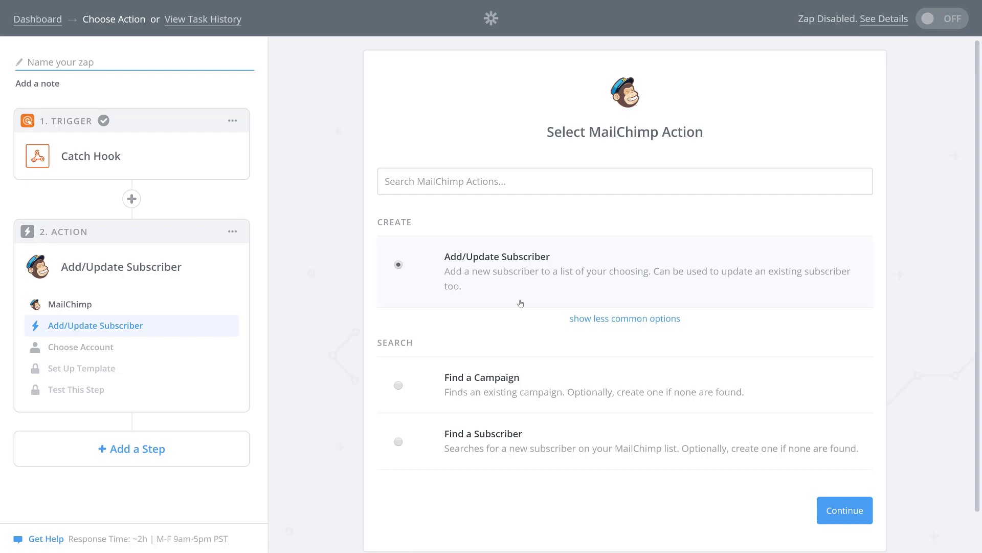
left_click(851, 510)
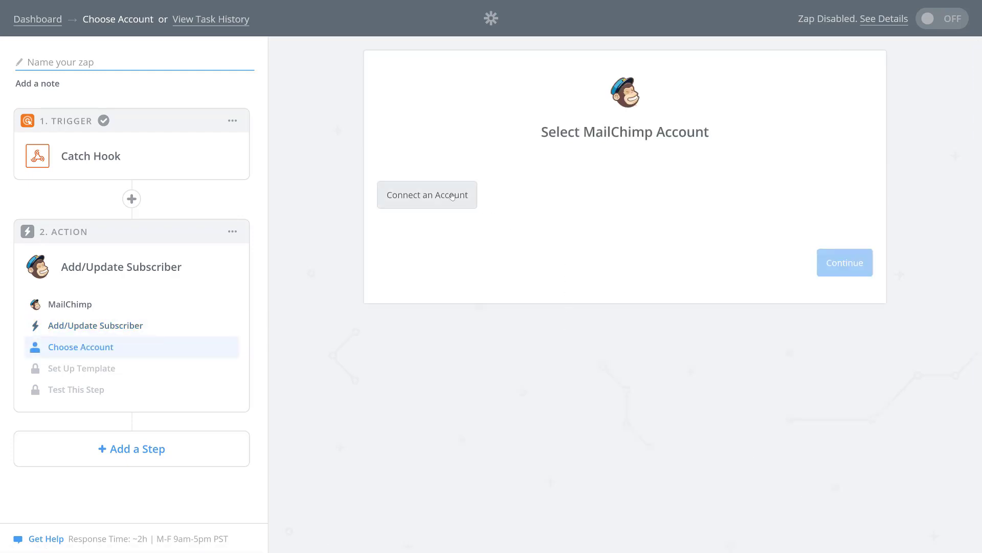
left_click(415, 204)
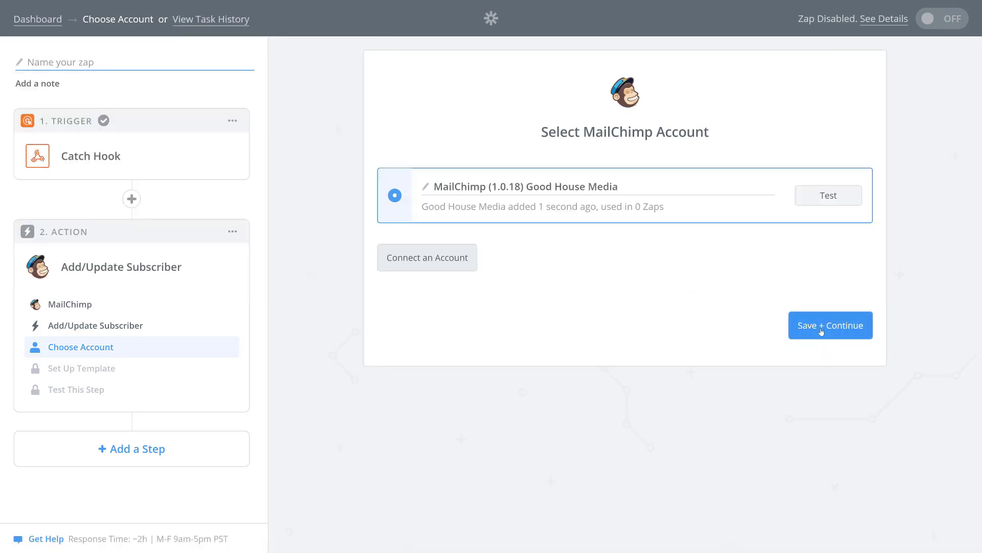
left_click(822, 332)
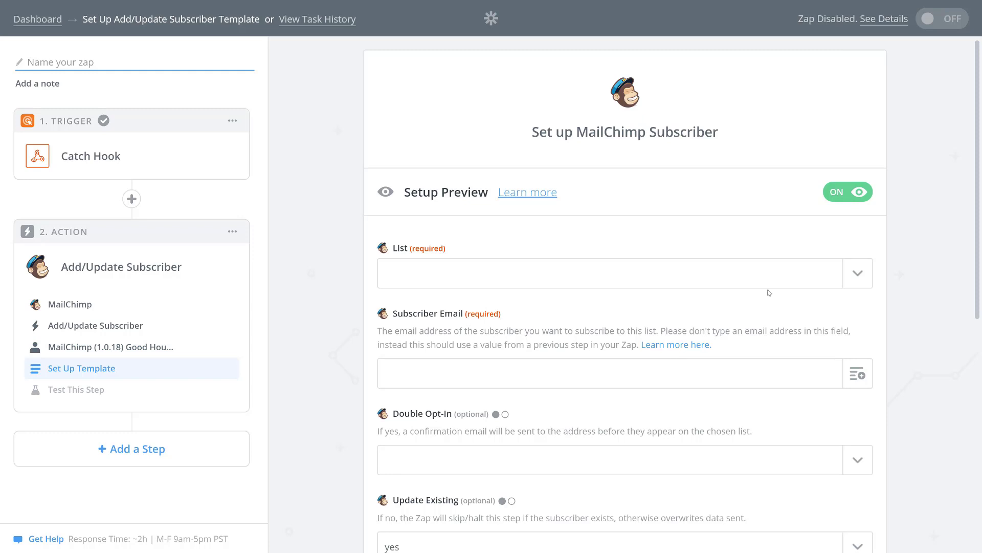
Select the Completed Remote Work Course list and map Step 1's email to Subscriber Email
left_click(858, 274)
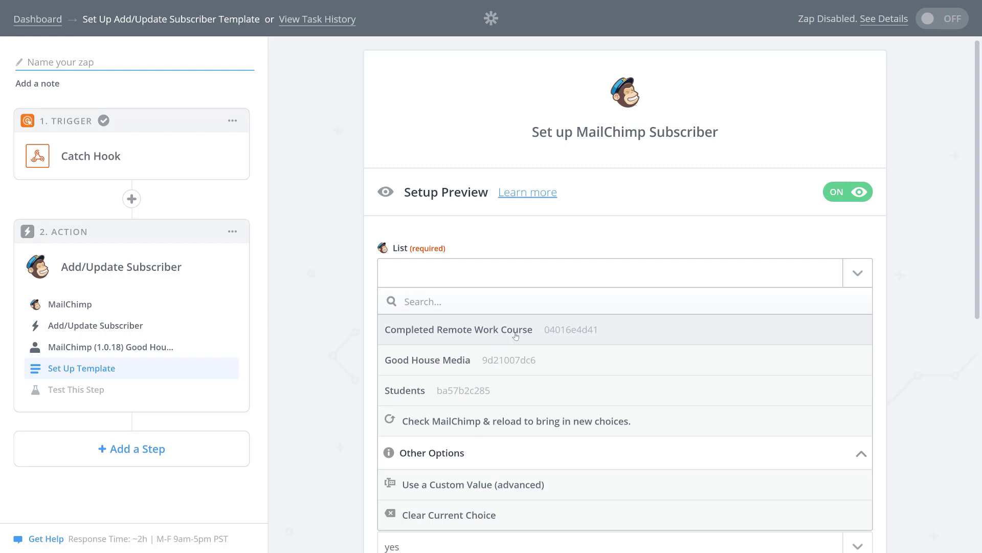
left_click(515, 336)
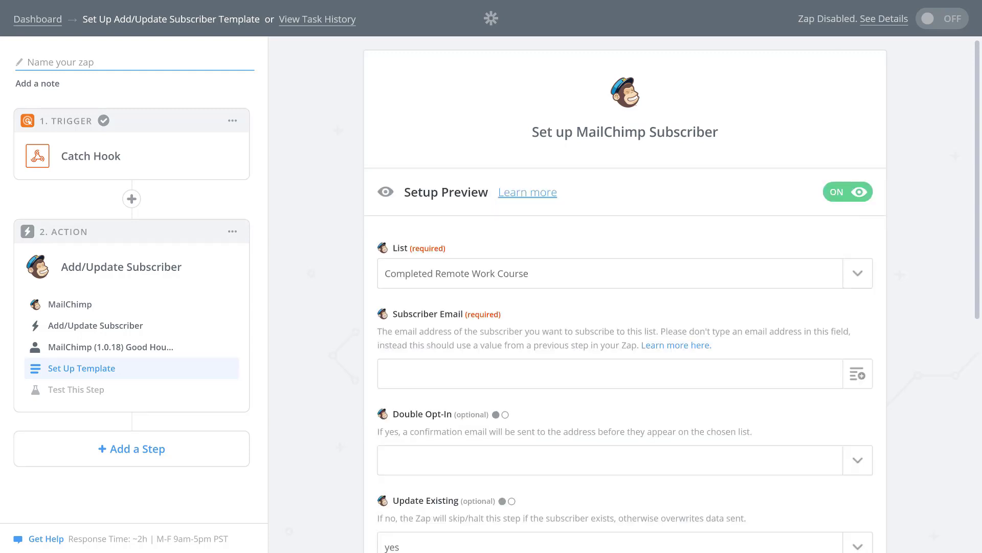
left_click(862, 376)
scroll(736, 439, "down", 4)
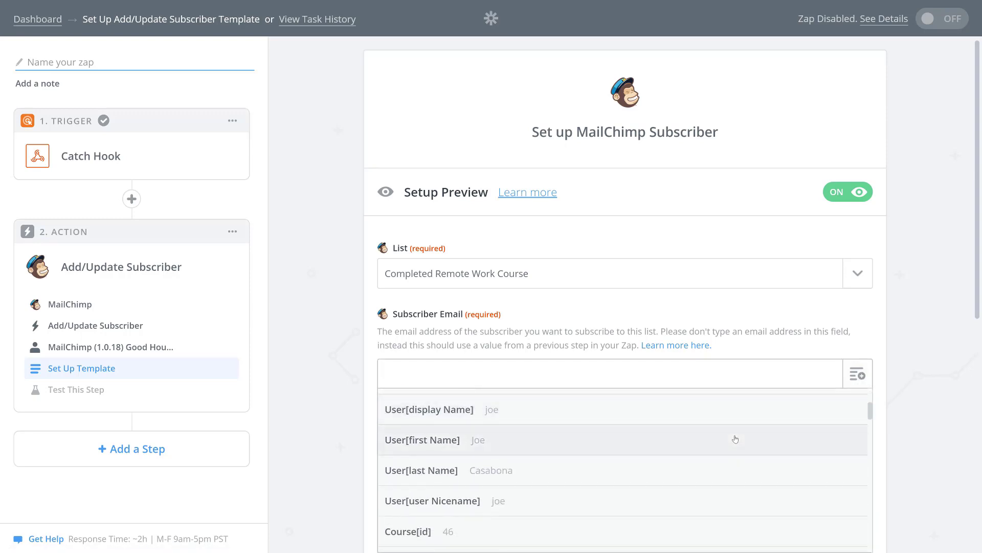
scroll(735, 439, "down", 5)
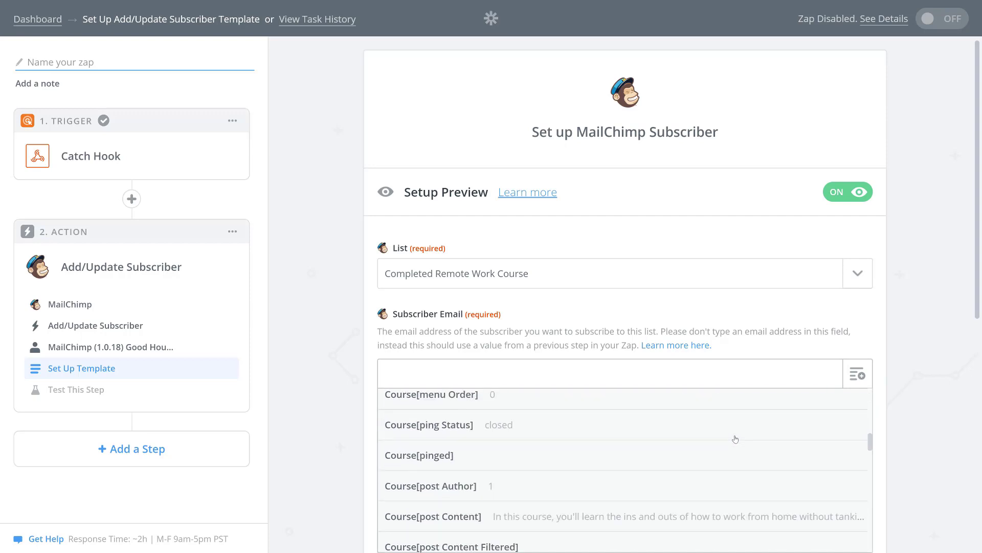
left_click(507, 494)
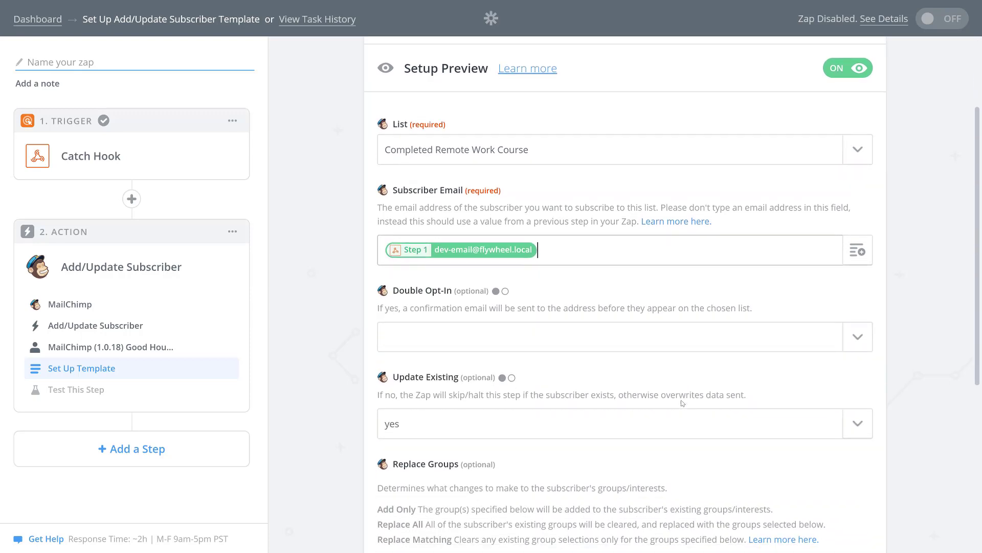
scroll(682, 403, "down", 5)
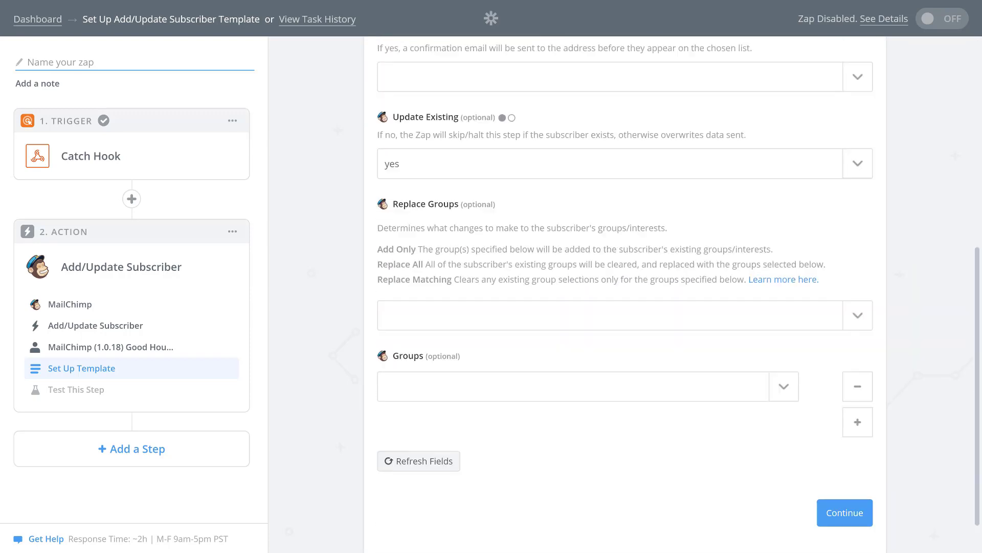
scroll(682, 401, "down", 1)
Save the template, send a test subscriber to MailChimp, then finish the action
left_click(842, 470)
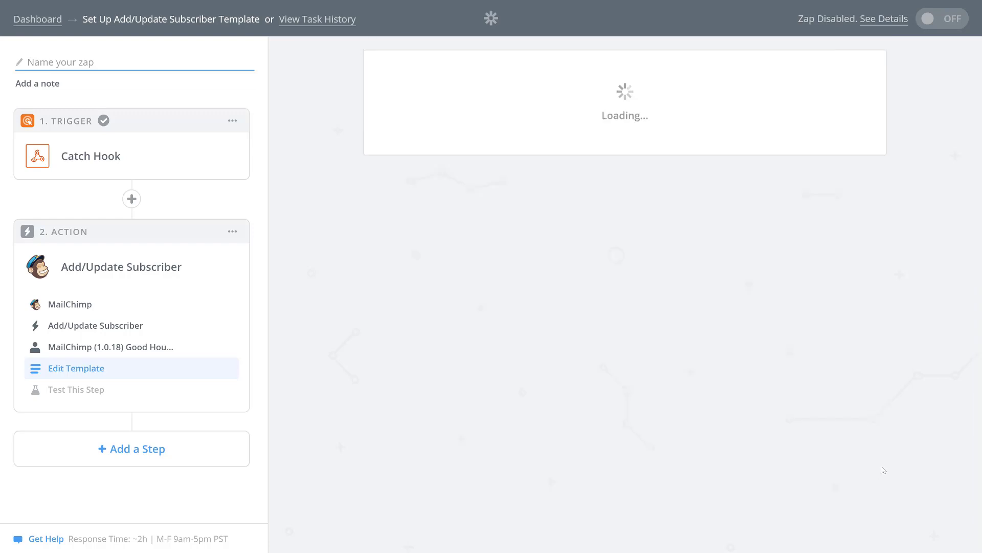
scroll(886, 468, "down", 5)
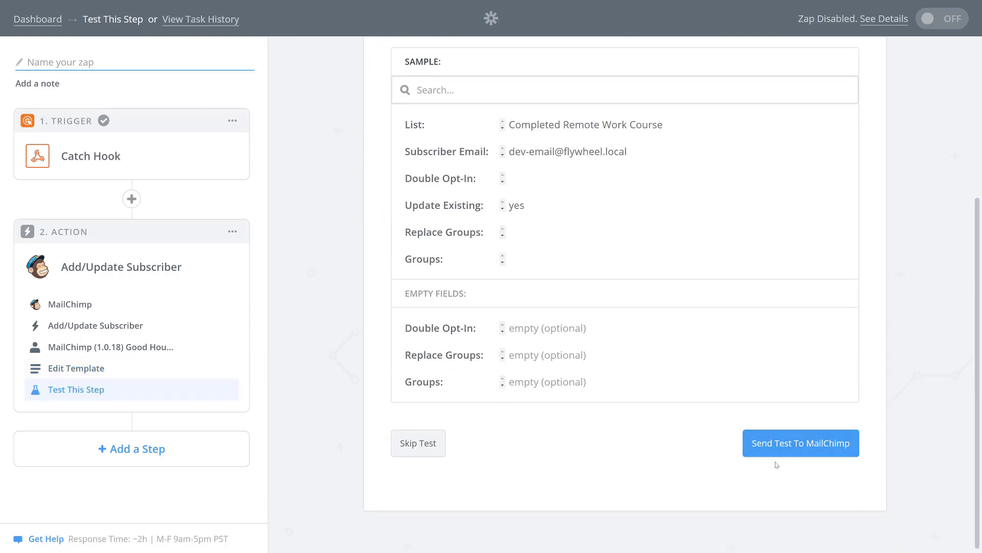
left_click(815, 451)
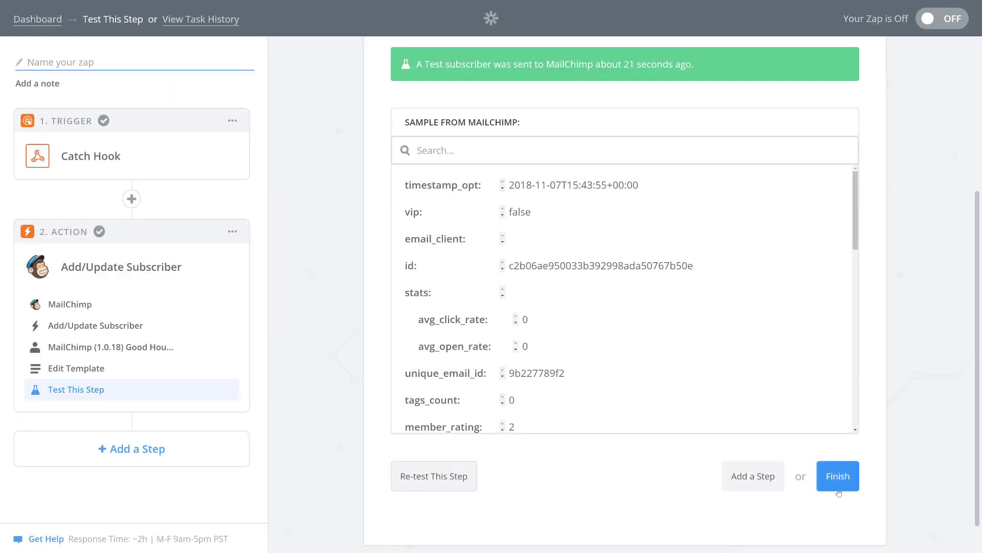
left_click(838, 482)
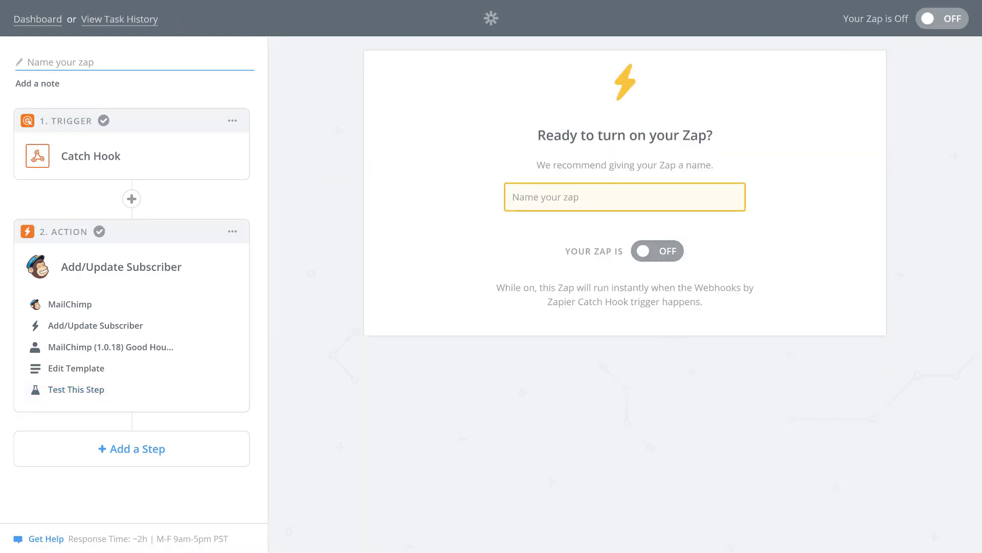
Name the zap 'Mailchimp Complete Course' and switch it on
type("Mailchimp Complete Course")
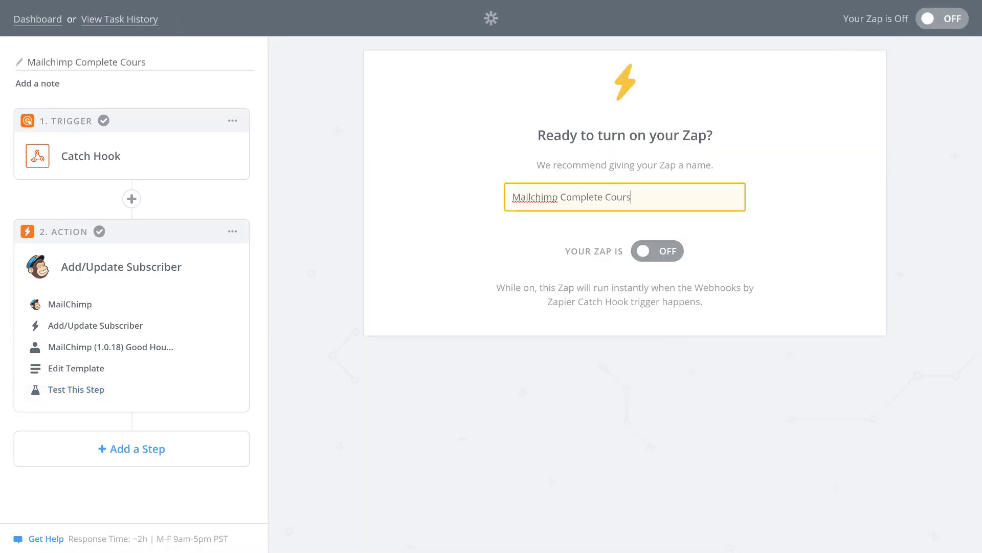
left_click(653, 252)
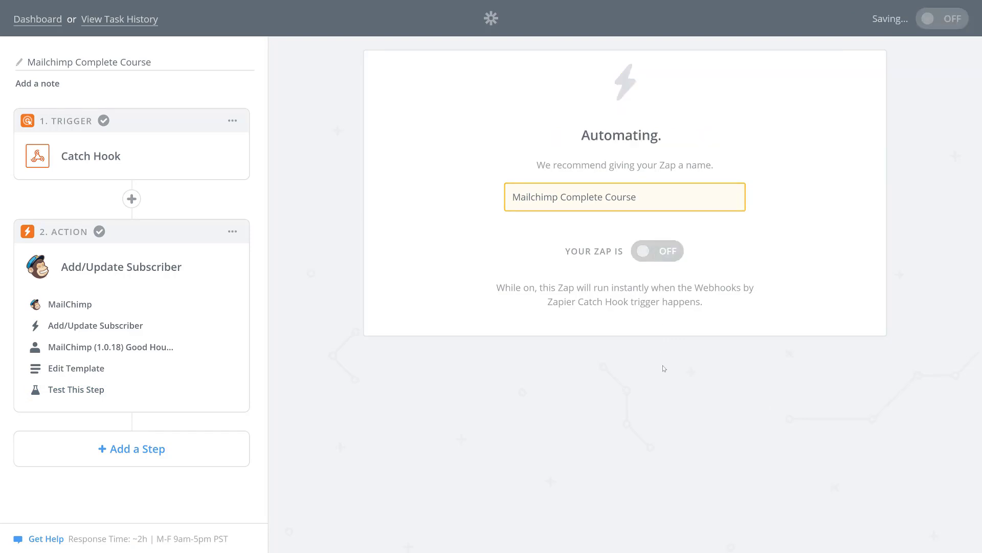